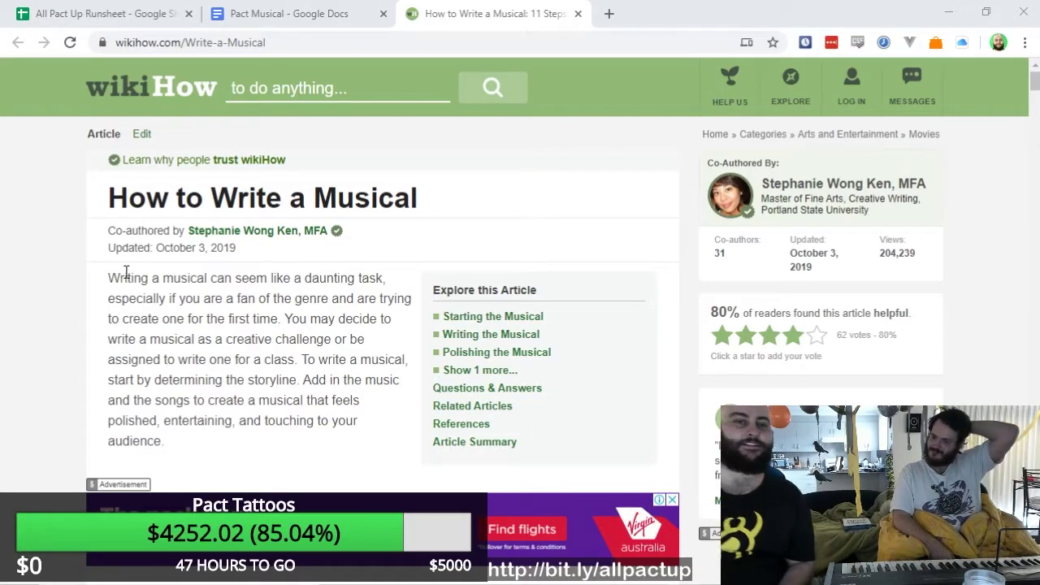
Scroll past the Part 1 illustration to step 1, 'Brainstorm ideas', and read it.
scroll(148, 225, "down", 1)
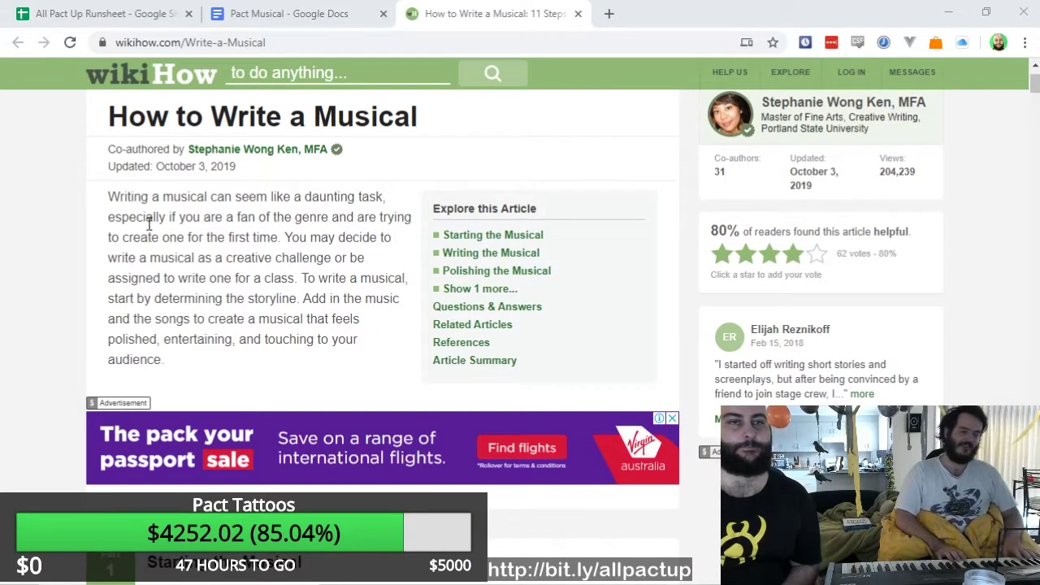
scroll(149, 225, "down", 1)
scroll(148, 225, "down", 4)
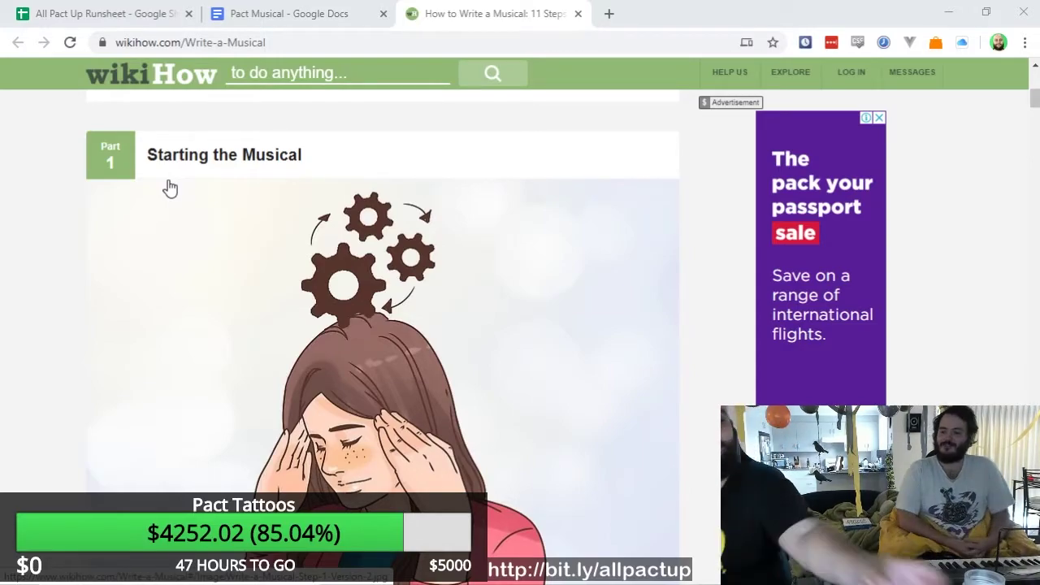
scroll(168, 188, "down", 4)
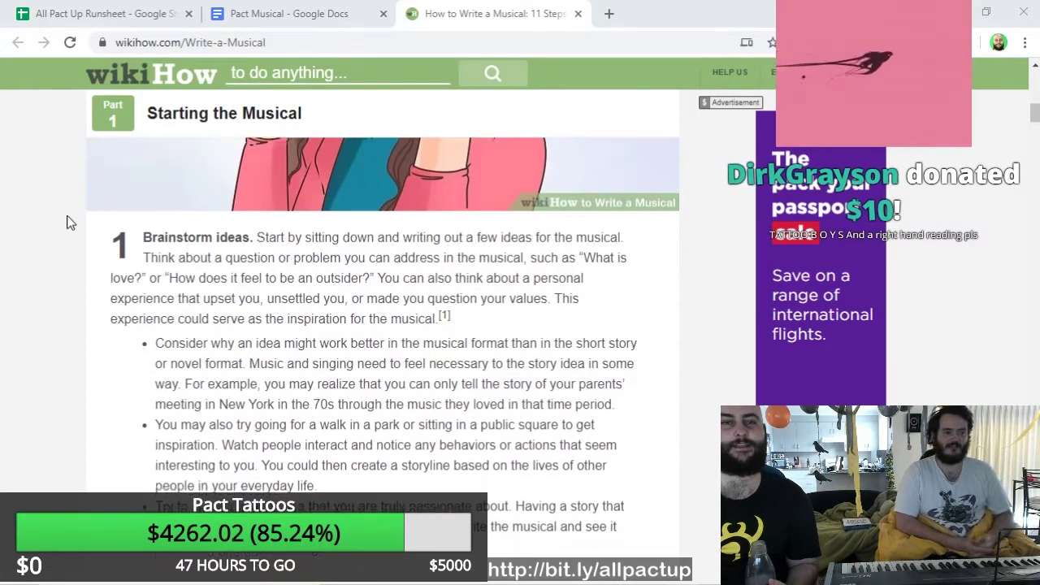
scroll(70, 222, "down", 1)
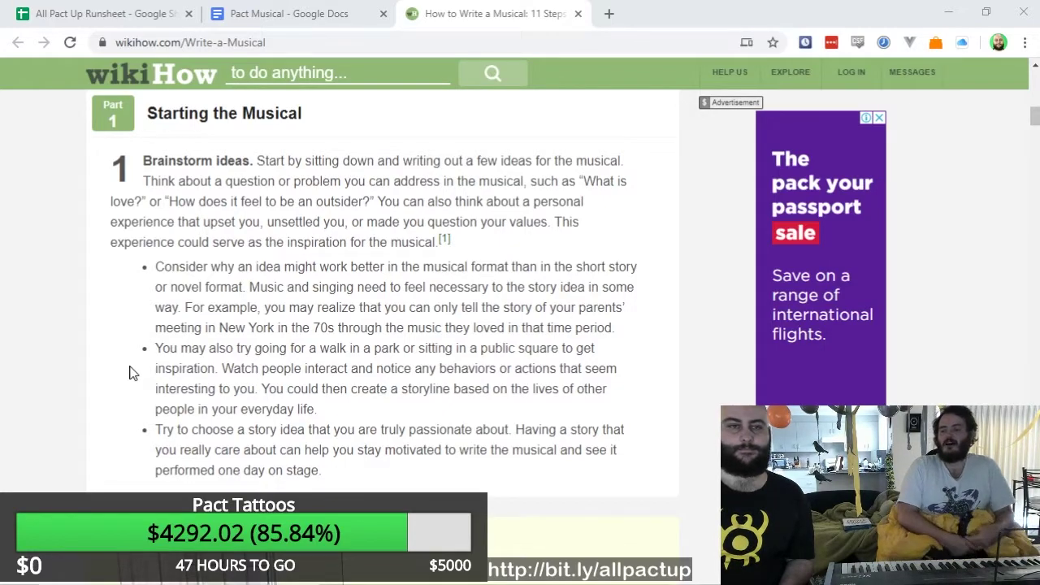
Read through step 2 down to step 3's list of classic musicals, Cats to Dear Evan Hansen.
scroll(118, 349, "down", 4)
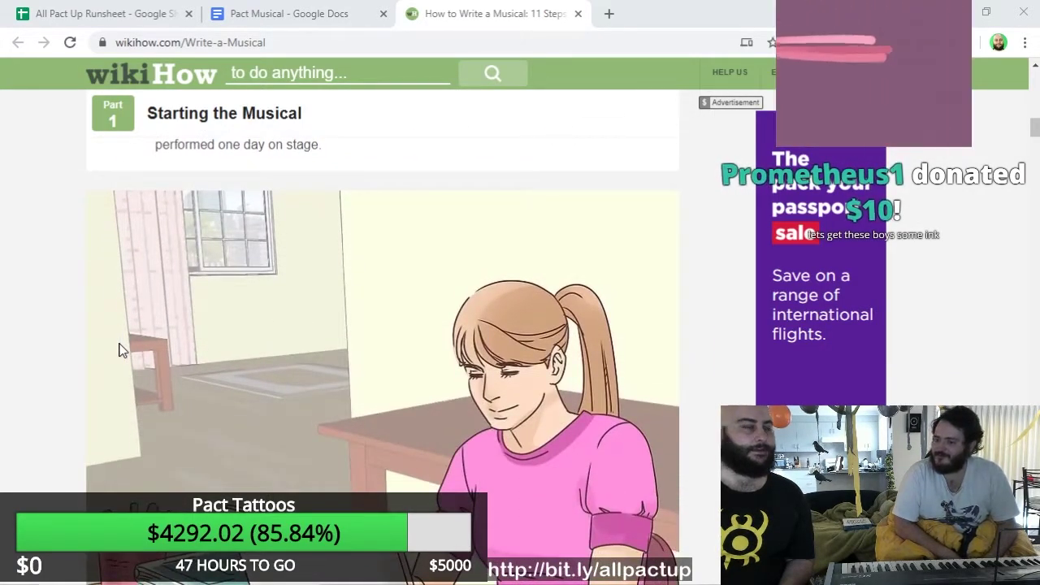
scroll(119, 349, "down", 4)
scroll(119, 349, "down", 1)
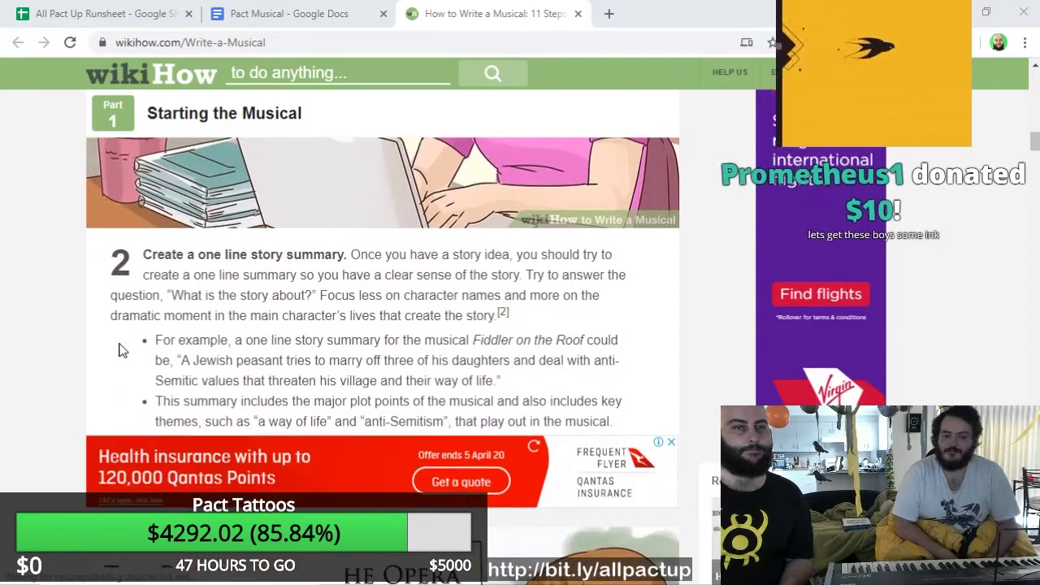
scroll(119, 349, "down", 1)
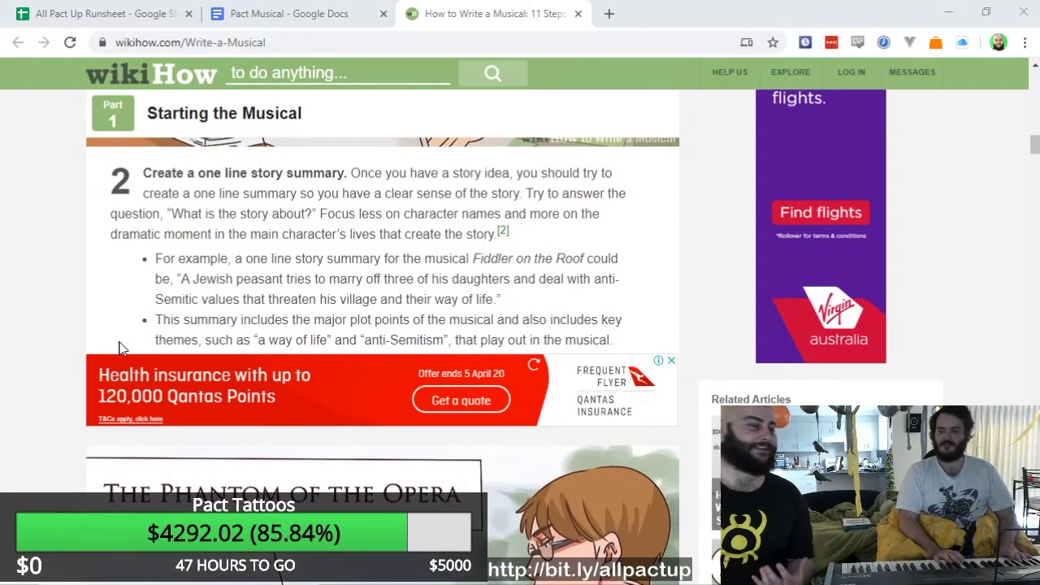
scroll(119, 335, "down", 3)
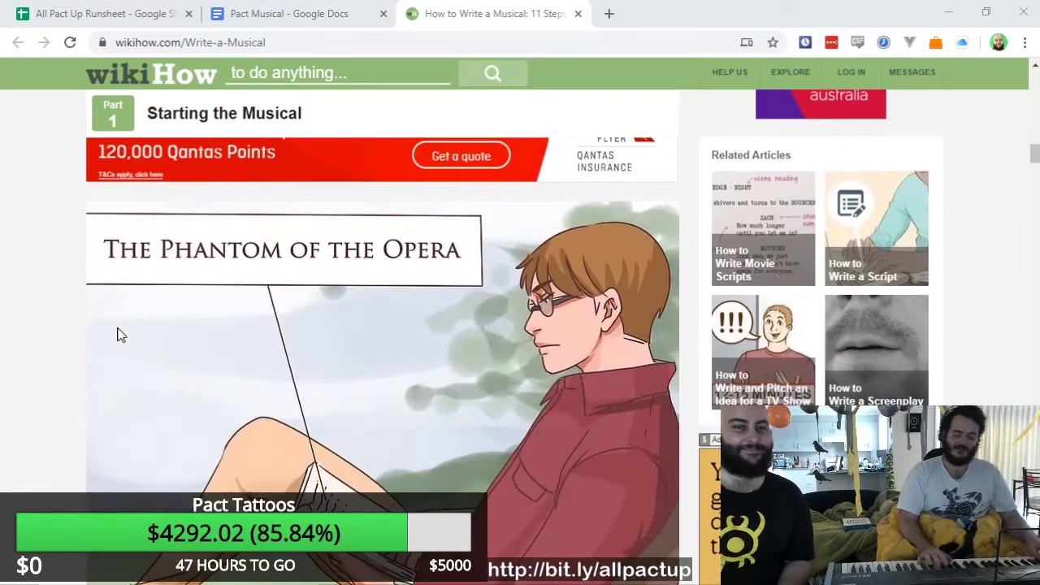
scroll(119, 335, "down", 1)
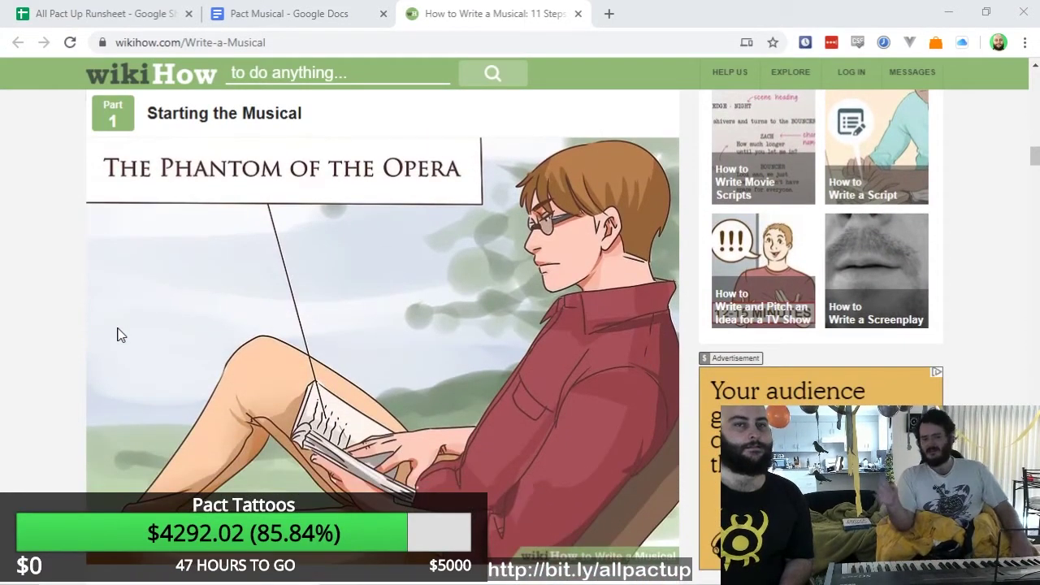
scroll(118, 335, "down", 2)
scroll(119, 335, "up", 3)
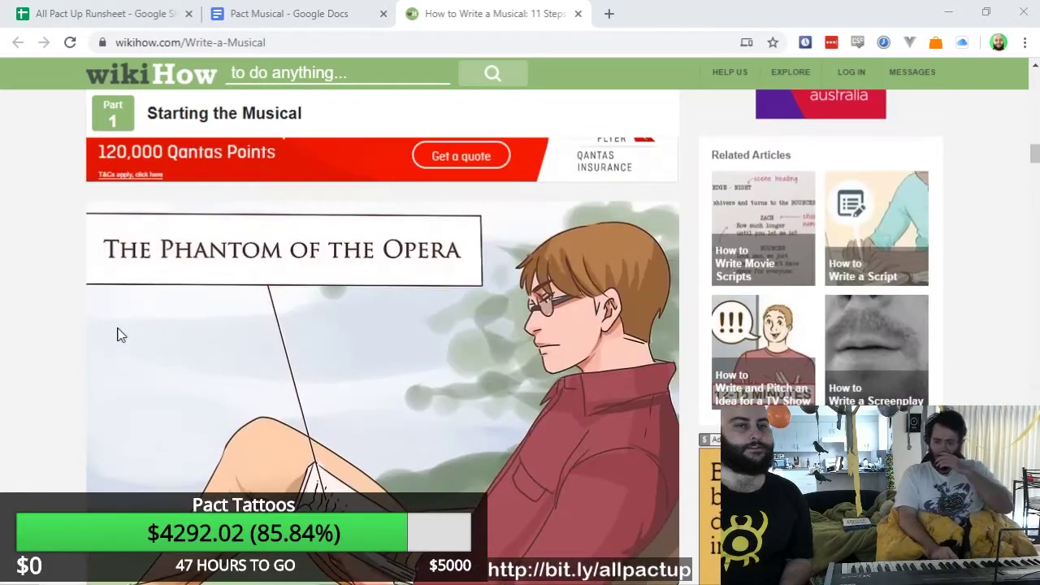
scroll(119, 336, "down", 1)
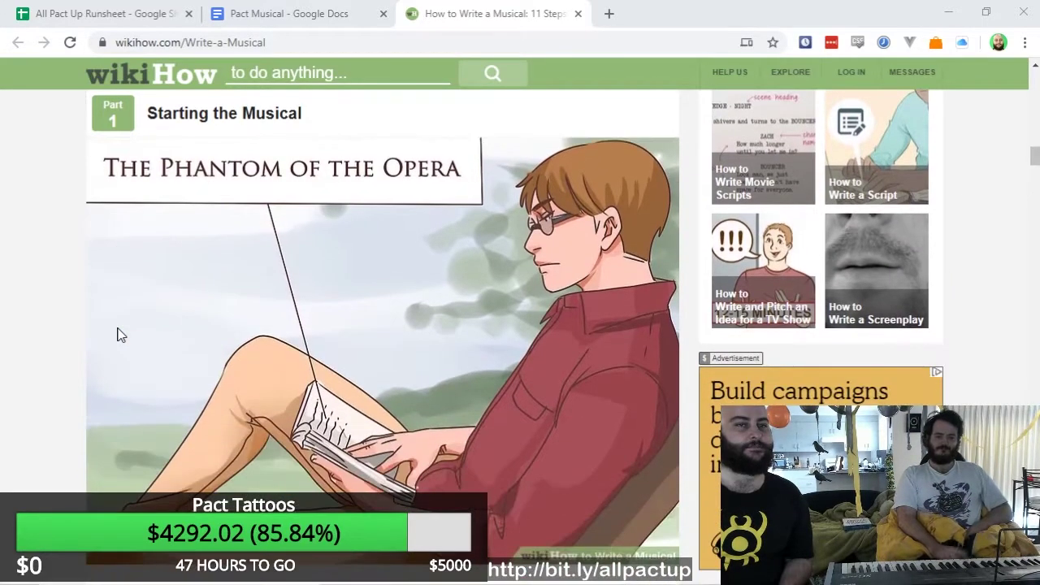
scroll(119, 336, "up", 3)
scroll(119, 335, "down", 6)
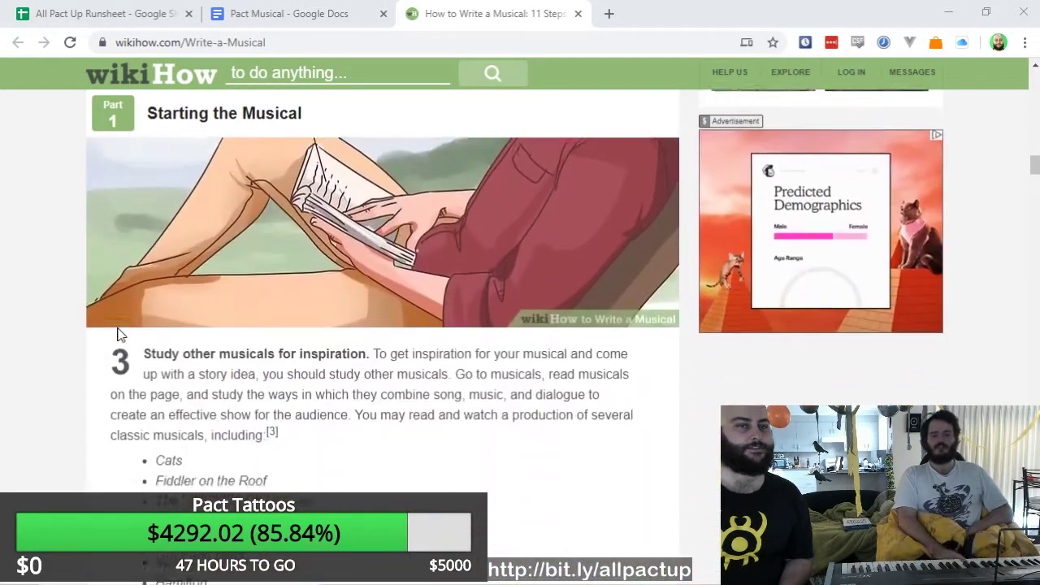
scroll(119, 335, "down", 2)
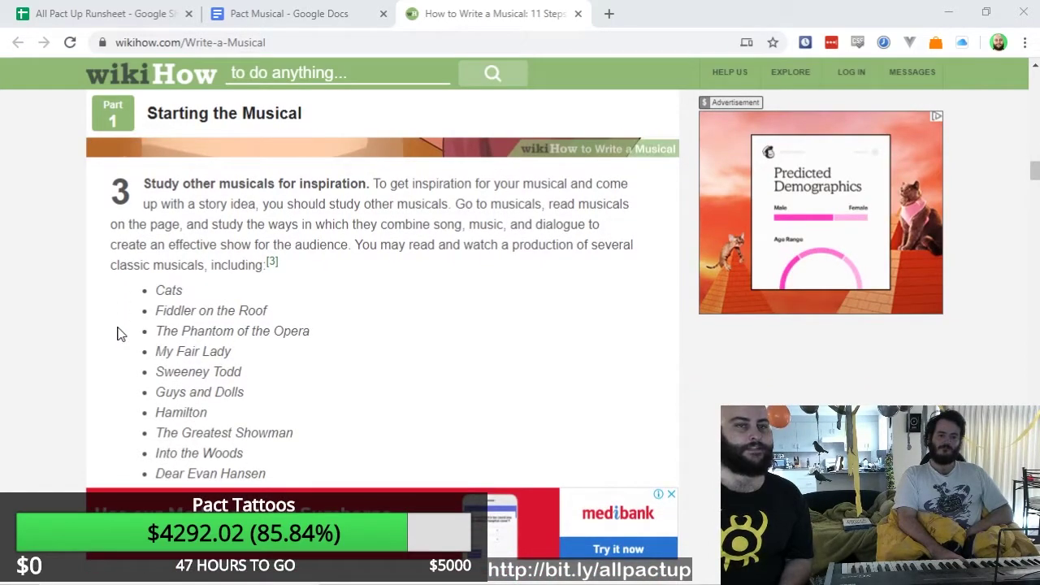
scroll(118, 334, "down", 1)
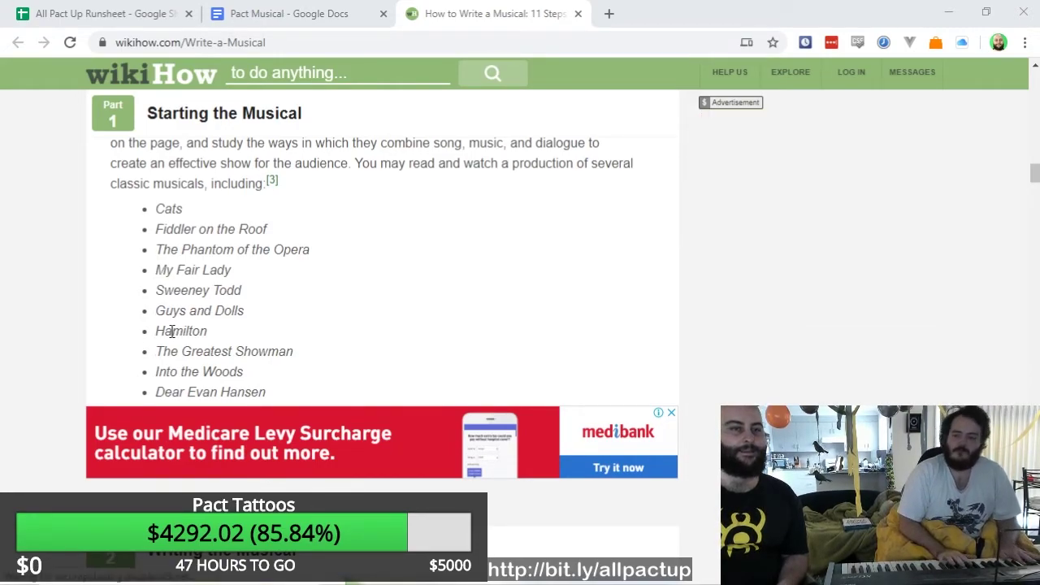
scroll(173, 351, "down", 2)
scroll(172, 351, "down", 1)
scroll(172, 351, "up", 4)
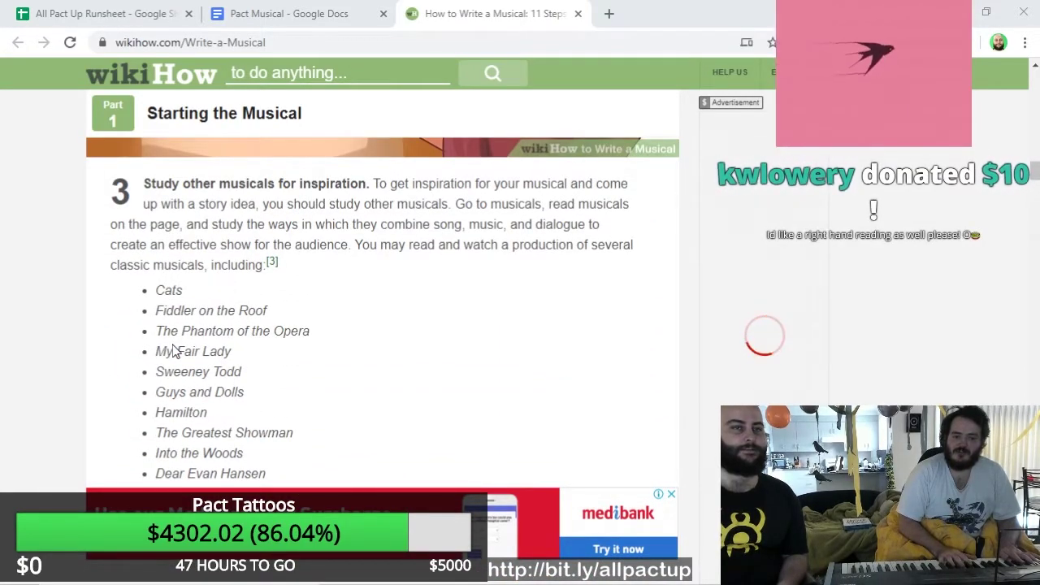
scroll(175, 351, "down", 2)
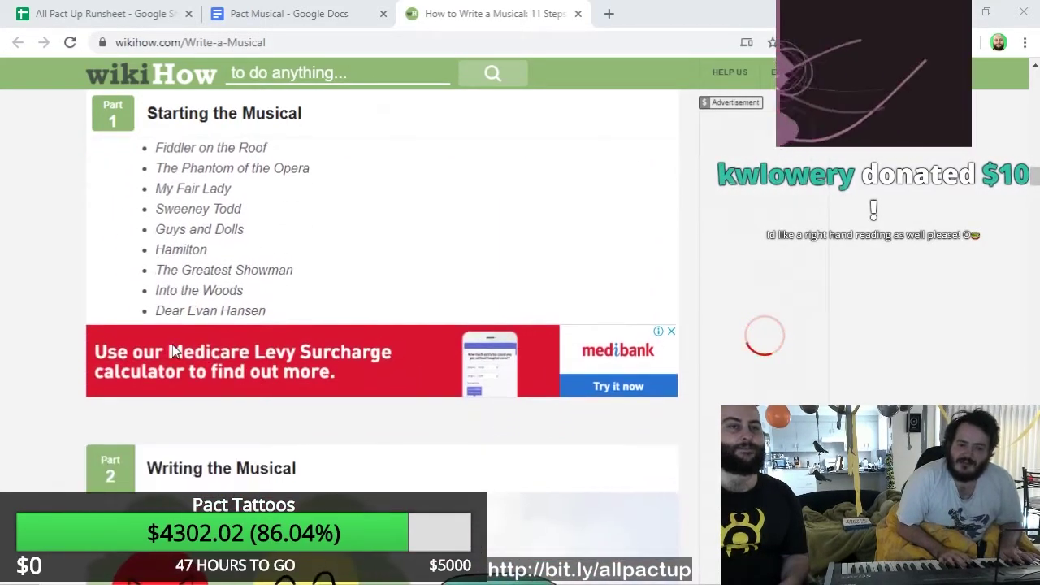
scroll(173, 352, "up", 1)
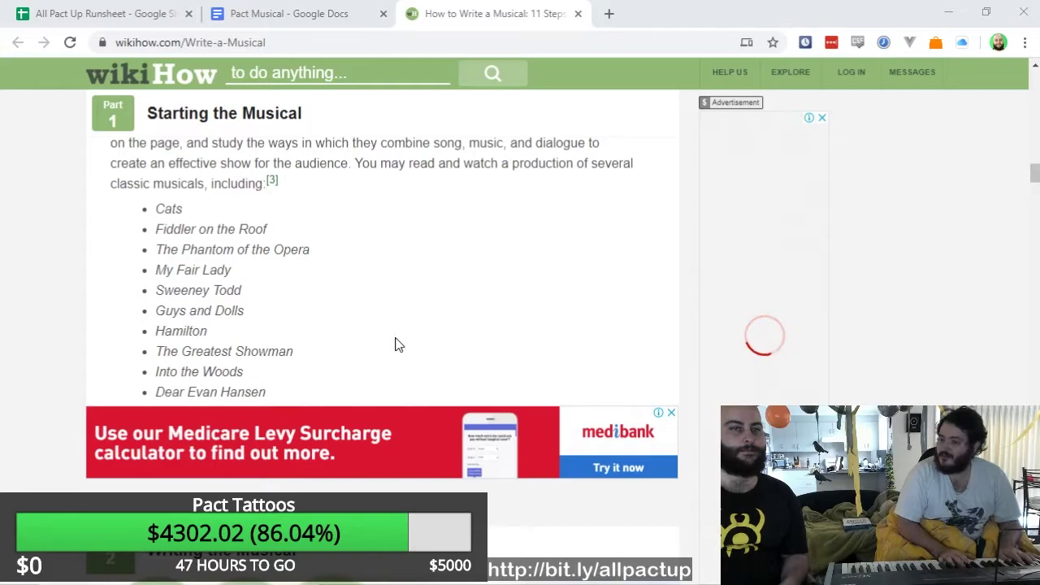
scroll(398, 345, "down", 5)
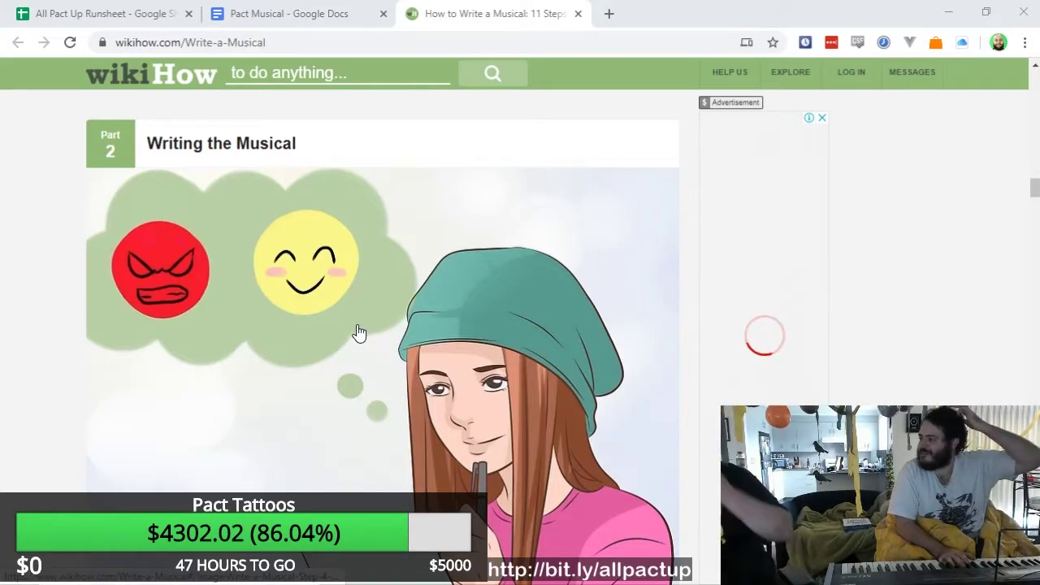
scroll(362, 339, "down", 5)
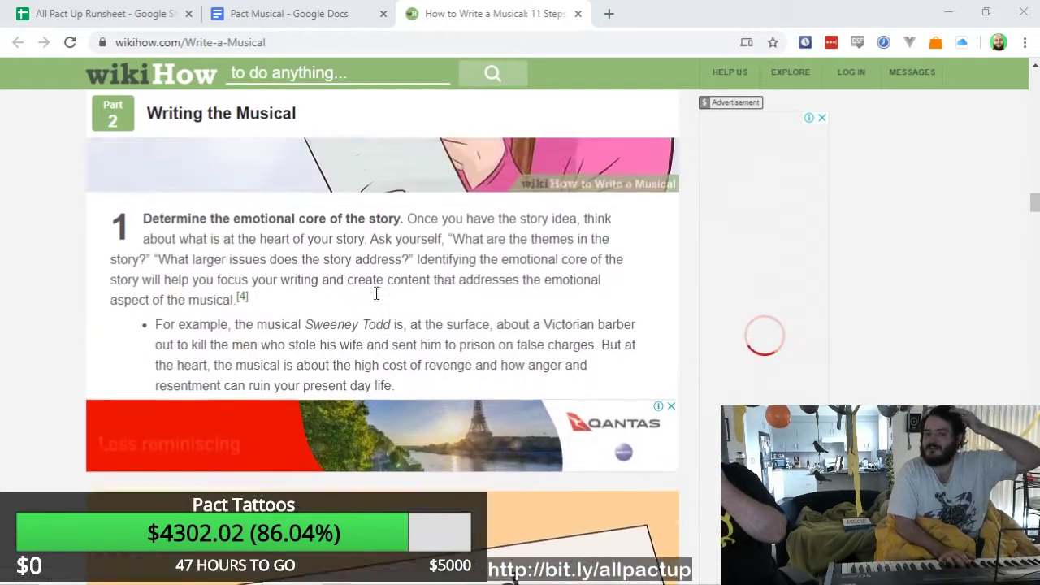
scroll(378, 294, "up", 1)
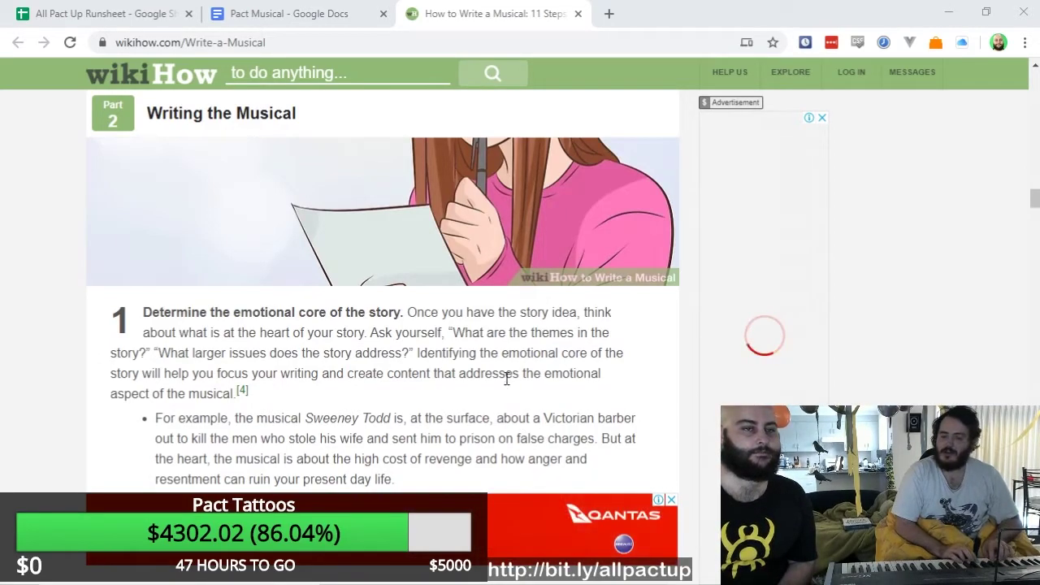
scroll(506, 381, "down", 5)
scroll(506, 382, "down", 5)
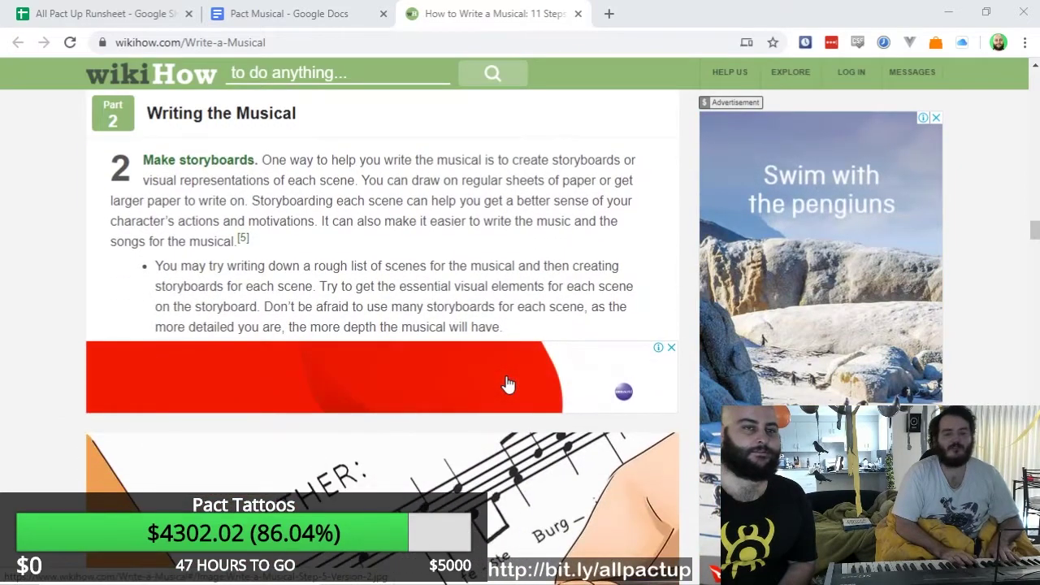
scroll(506, 381, "down", 5)
scroll(506, 382, "down", 3)
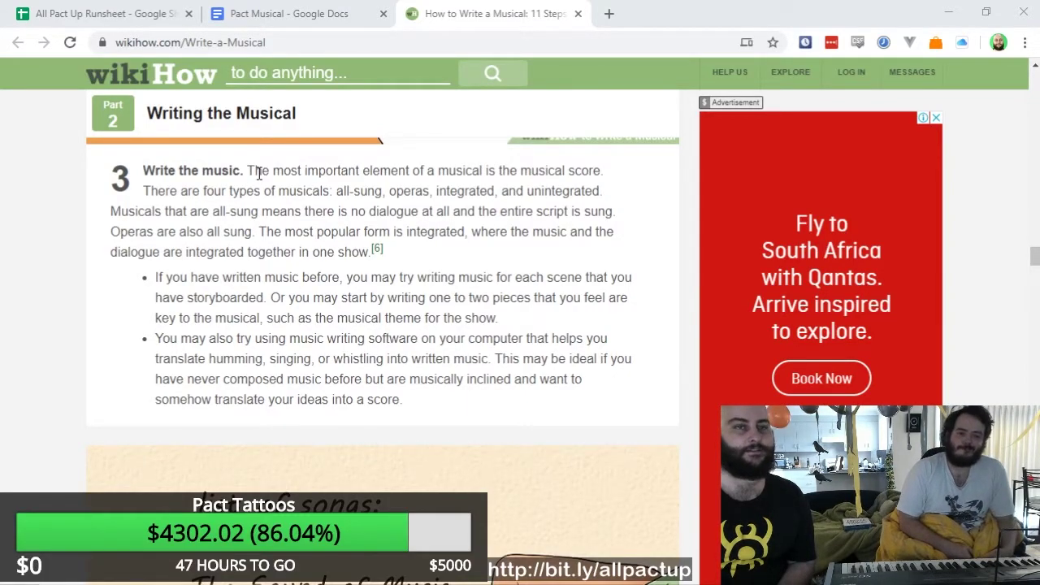
scroll(260, 173, "down", 3)
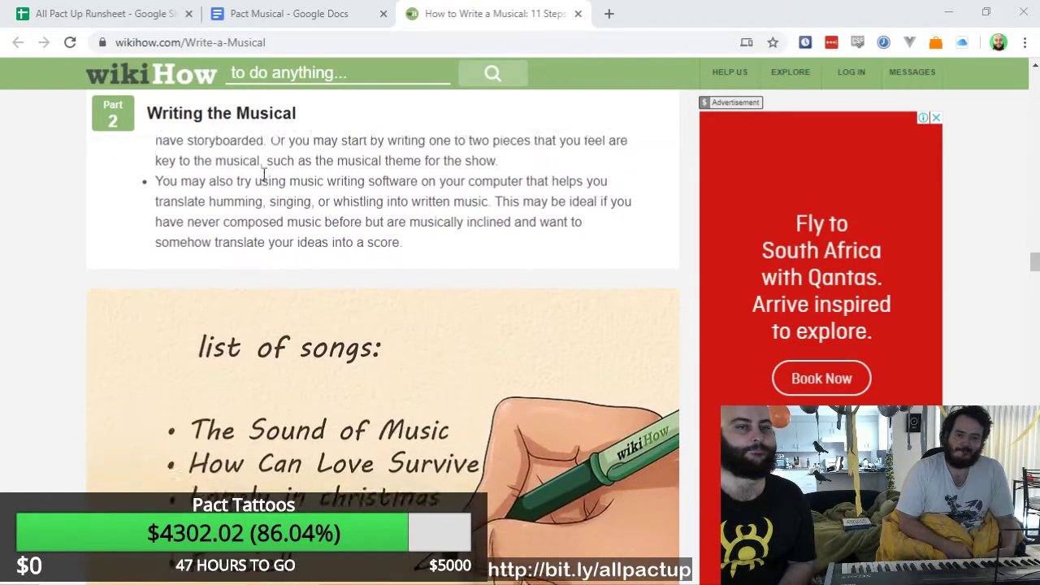
scroll(263, 174, "down", 6)
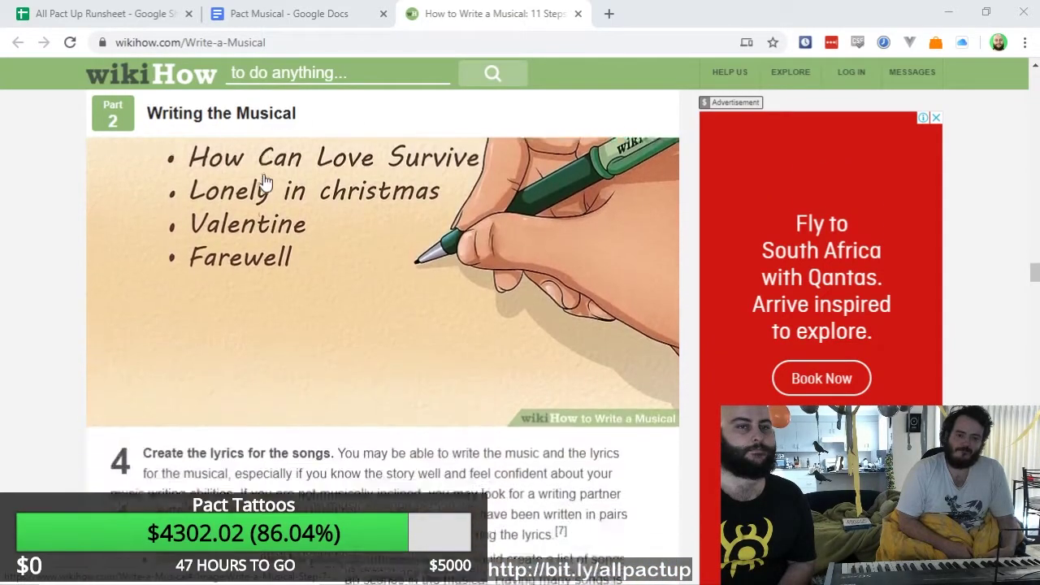
scroll(246, 212, "down", 5)
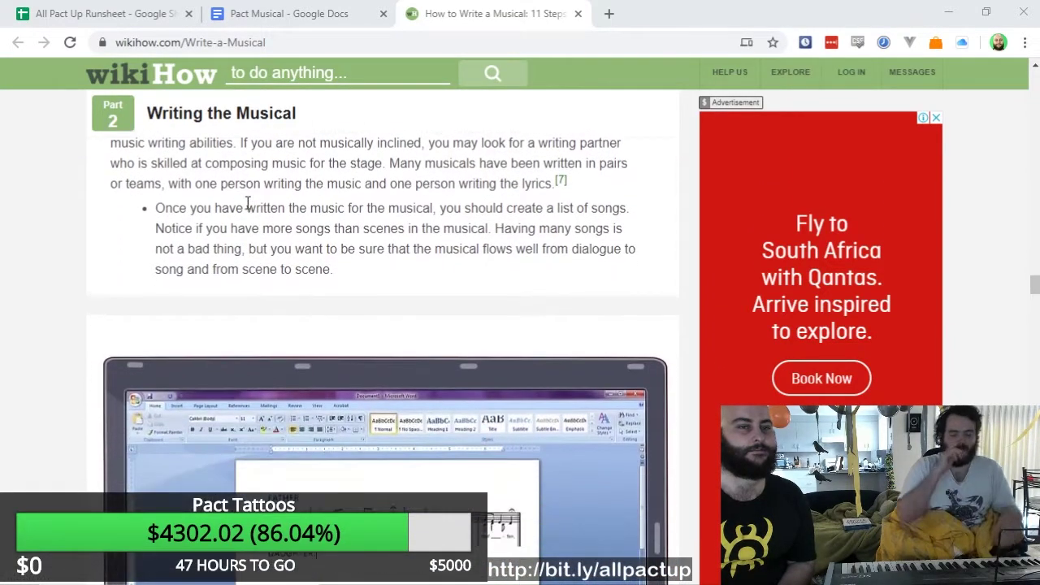
scroll(248, 203, "up", 4)
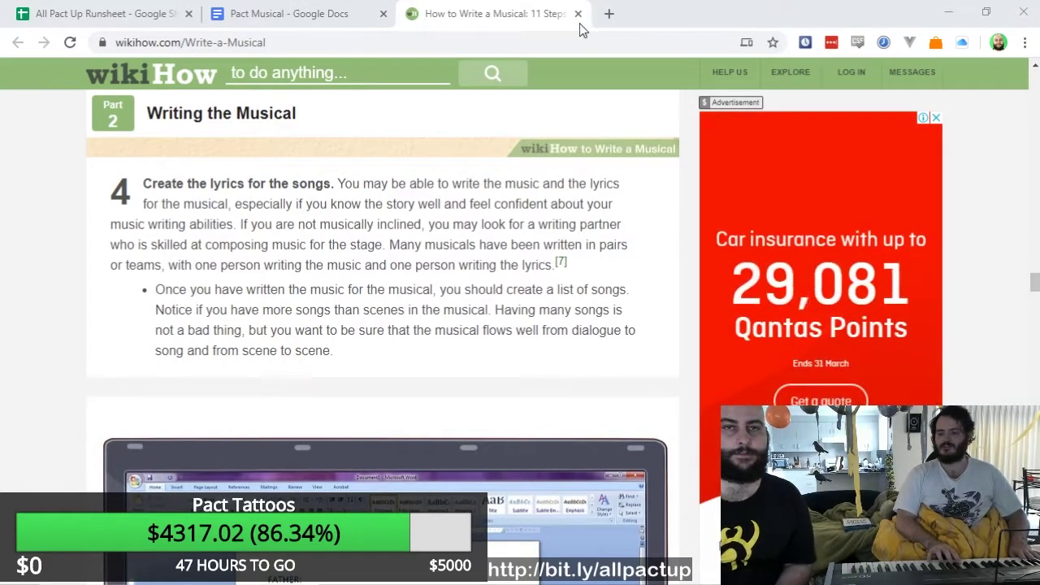
Go to Google Drive in a fresh browser tab.
left_click(608, 13)
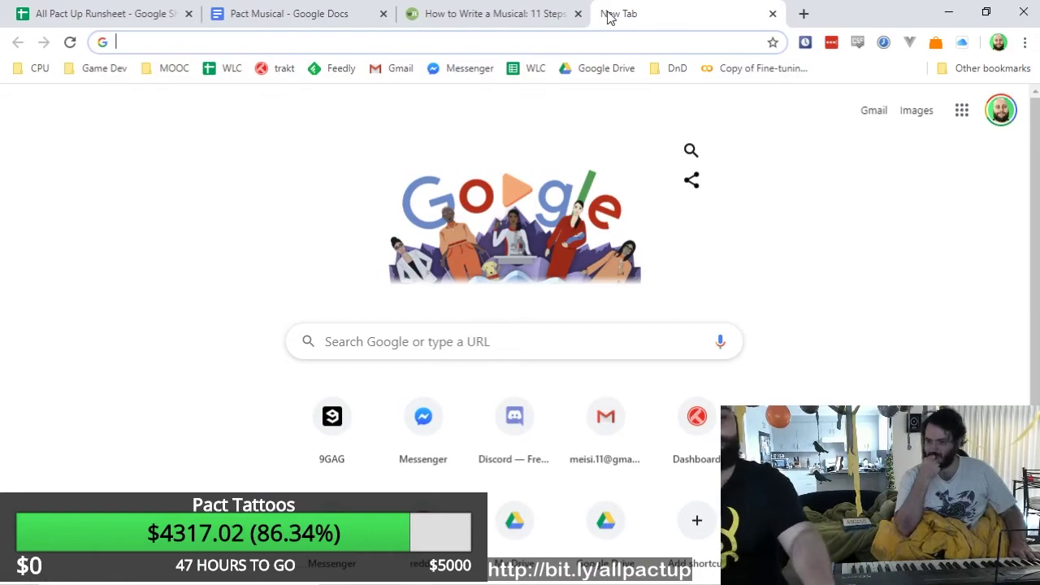
type("drive.google.com")
key("Return")
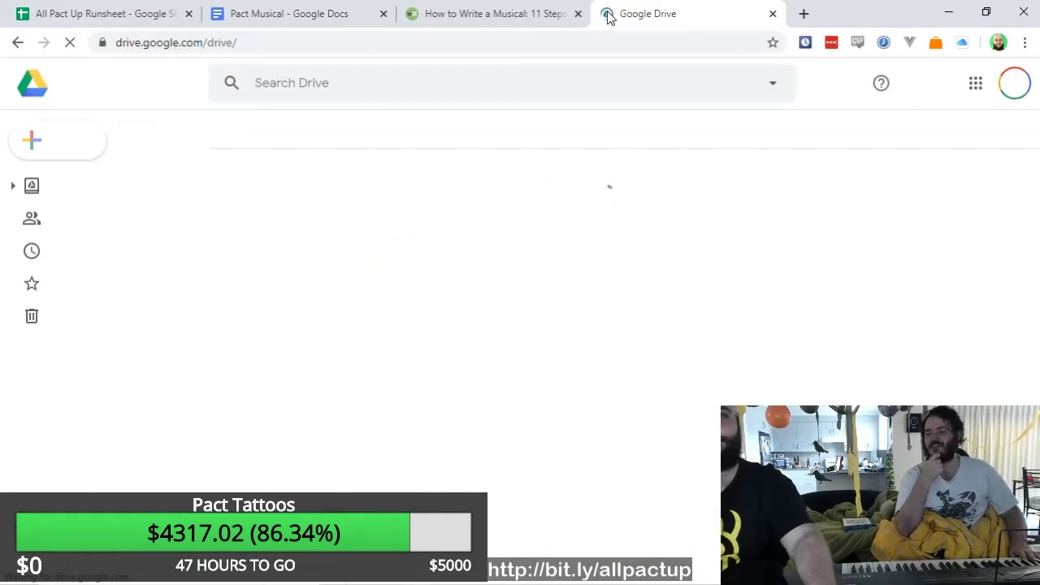
Create a new blank Google Docs document from Drive's New menu.
left_click(76, 150)
left_click(107, 244)
left_click(97, 186)
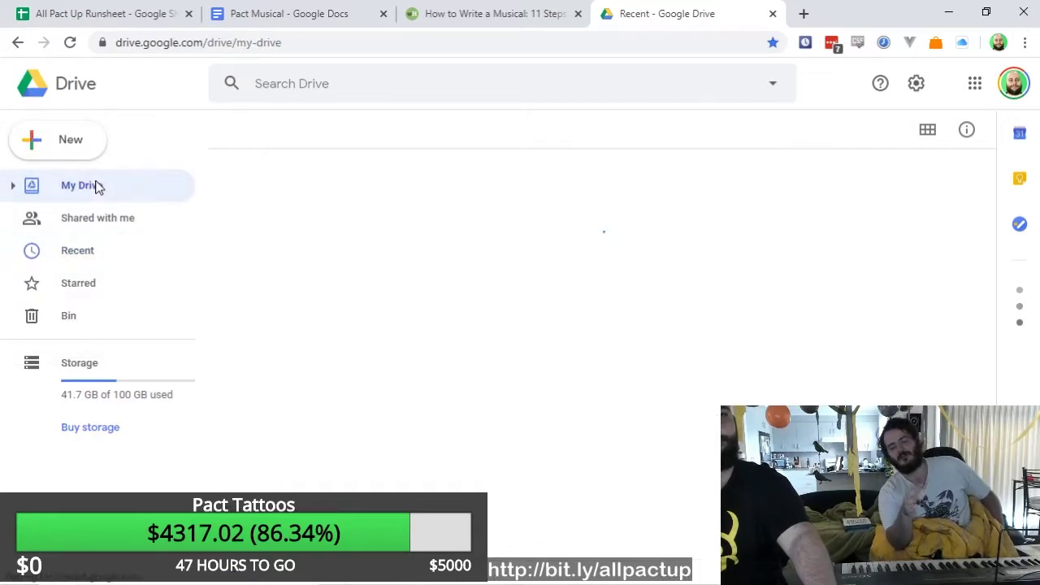
left_click(69, 153)
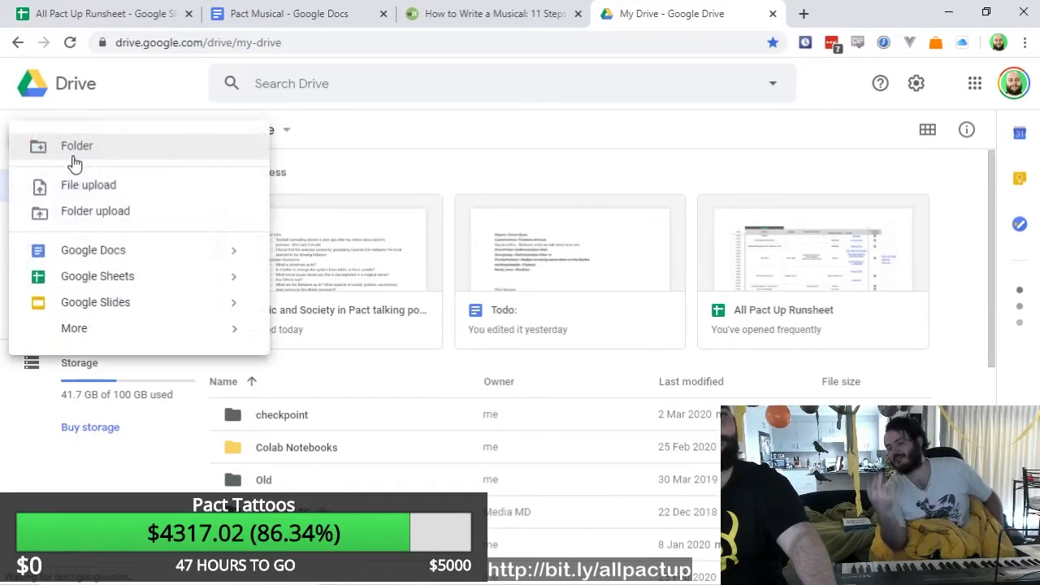
left_click(89, 256)
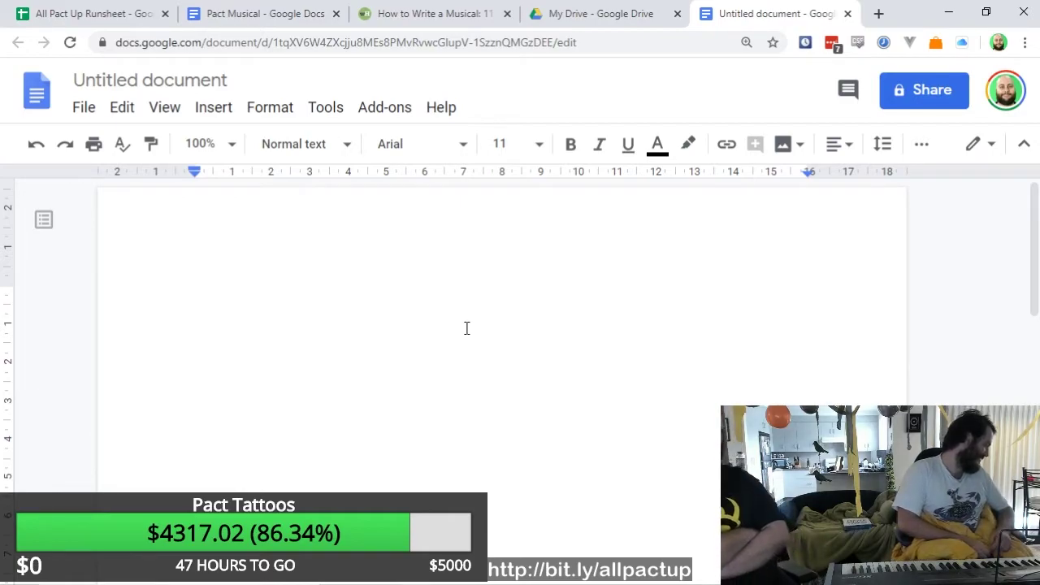
scroll(467, 328, "down", 1)
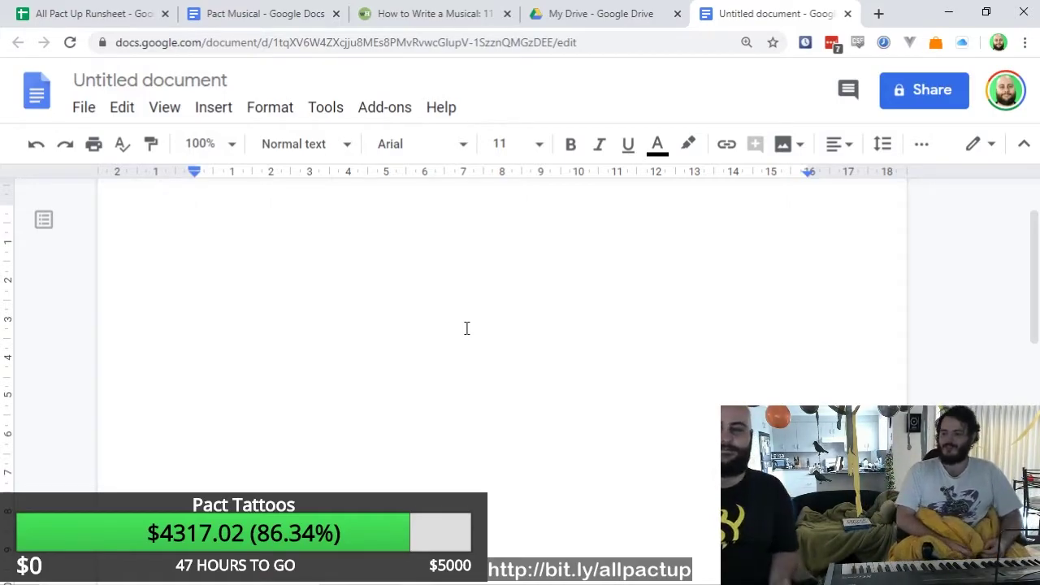
Retitle 'Untitled document' as 'Damned' and put the cursor back in the page body.
left_click(152, 71)
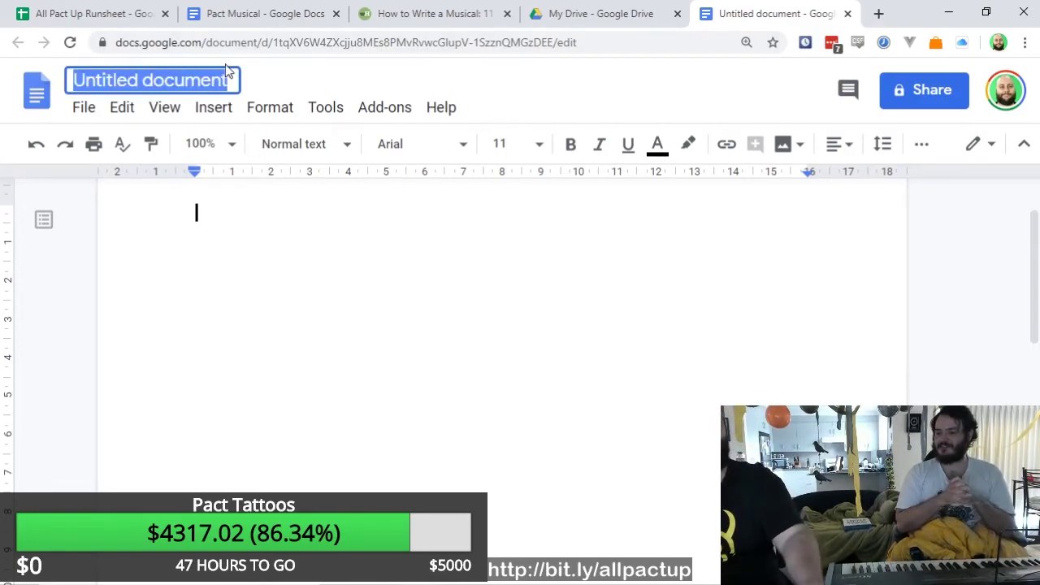
type("Damned")
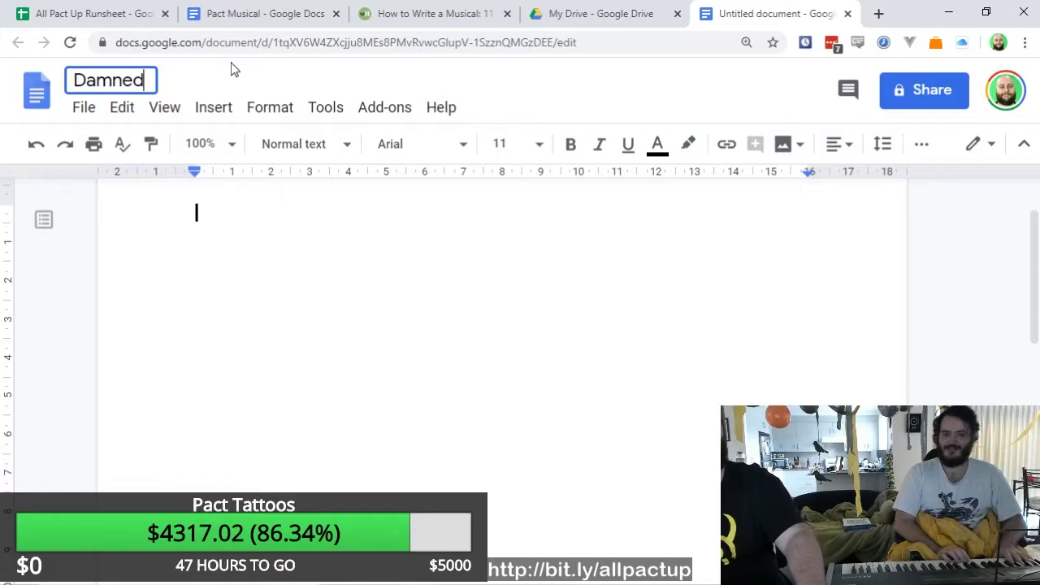
key("Tab")
left_click(287, 216)
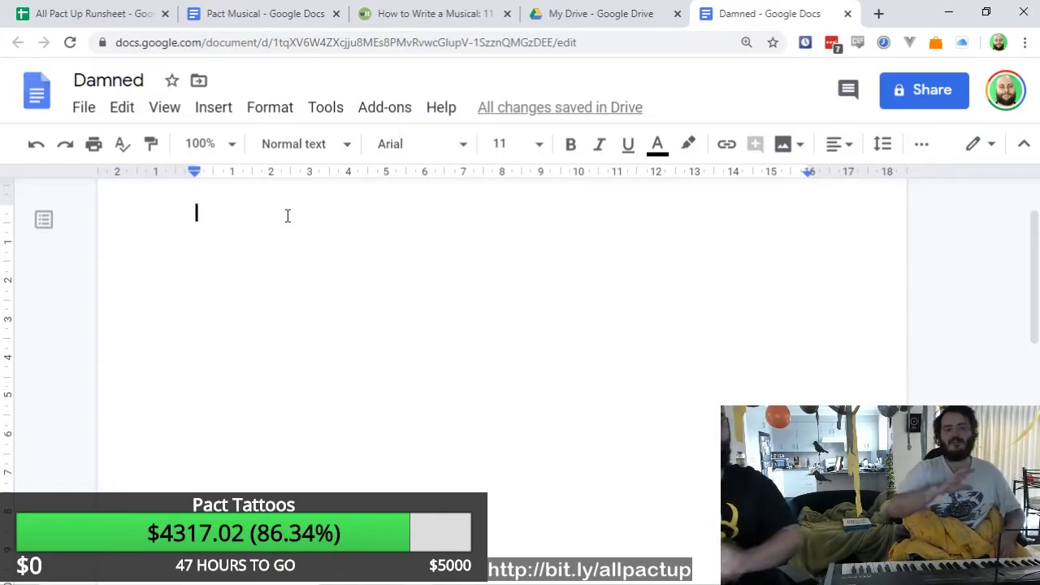
Type 'Damn me.', 'Damn them.' and 'Damn it all.' each on its own line.
type("Dam")
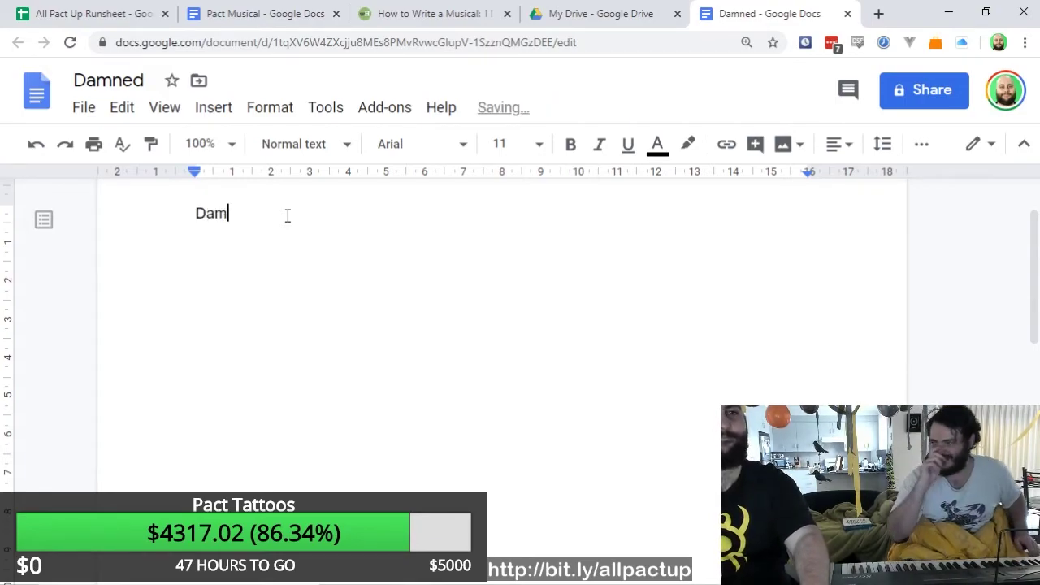
type("n me. I")
key("BackSpace")
key("BackSpace")
key("Return")
type("Damn them.")
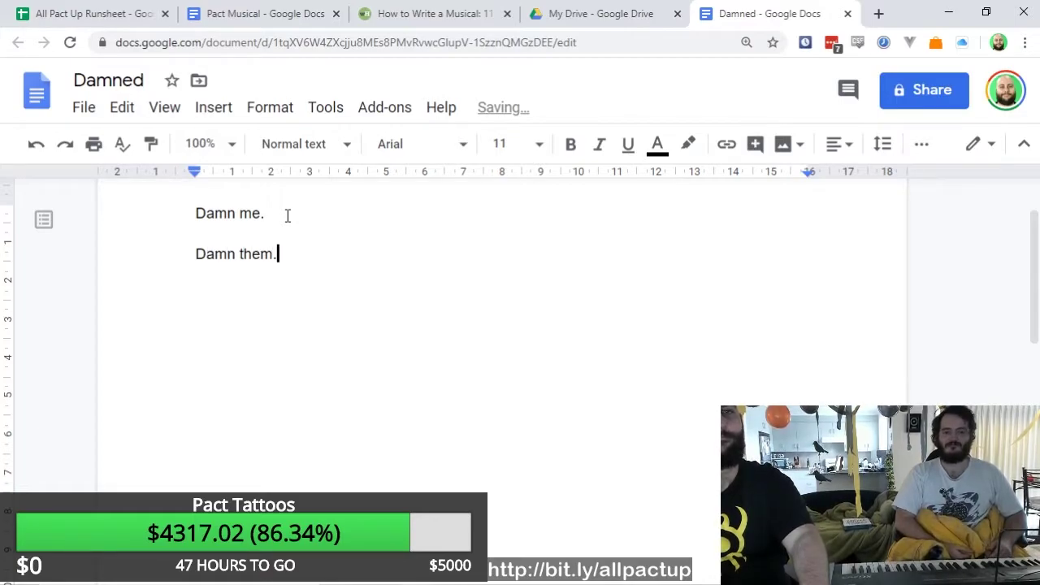
key("Return")
type("Damn it all.")
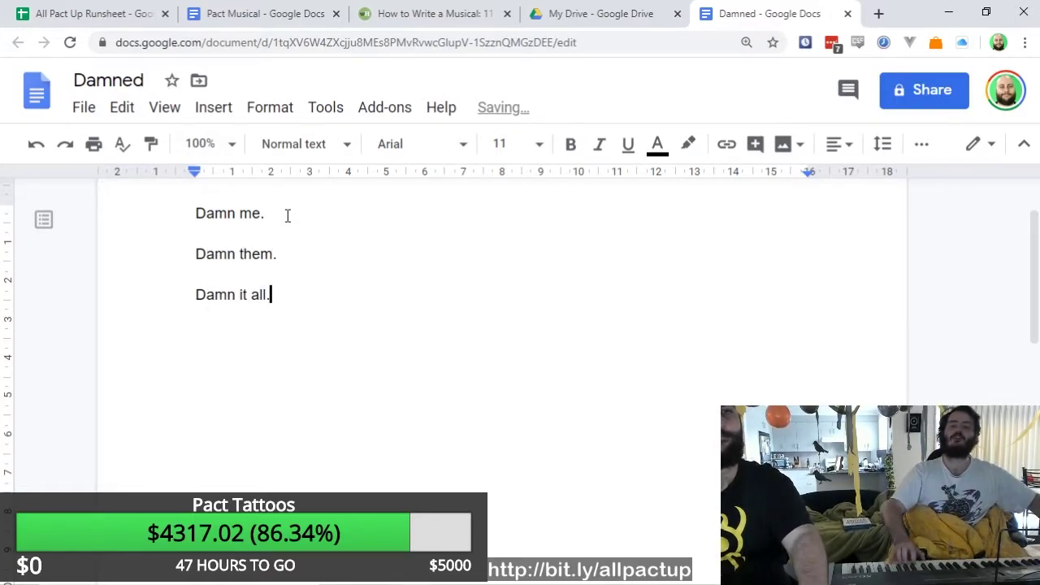
key("Return")
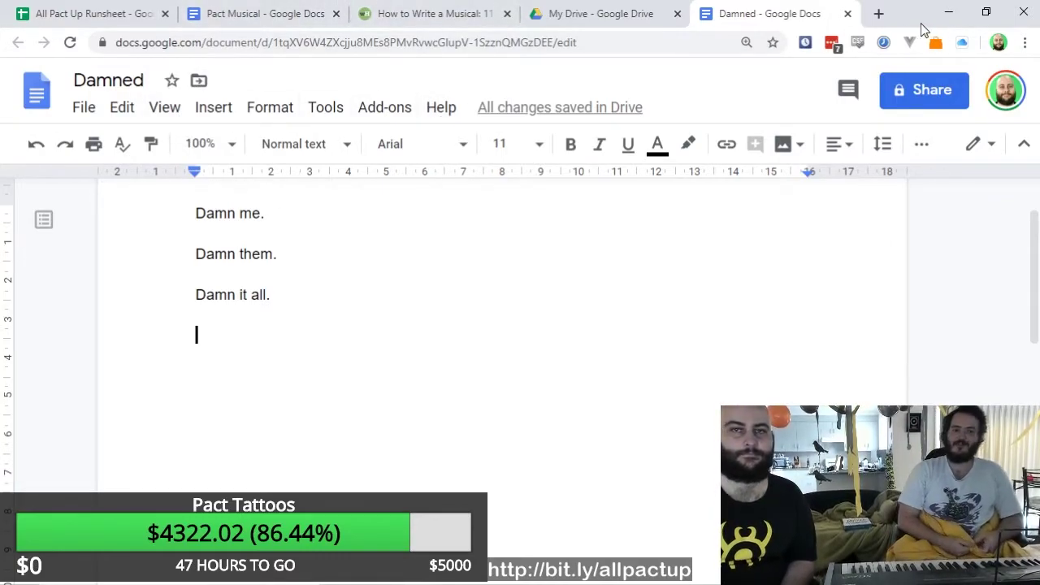
left_click(878, 14)
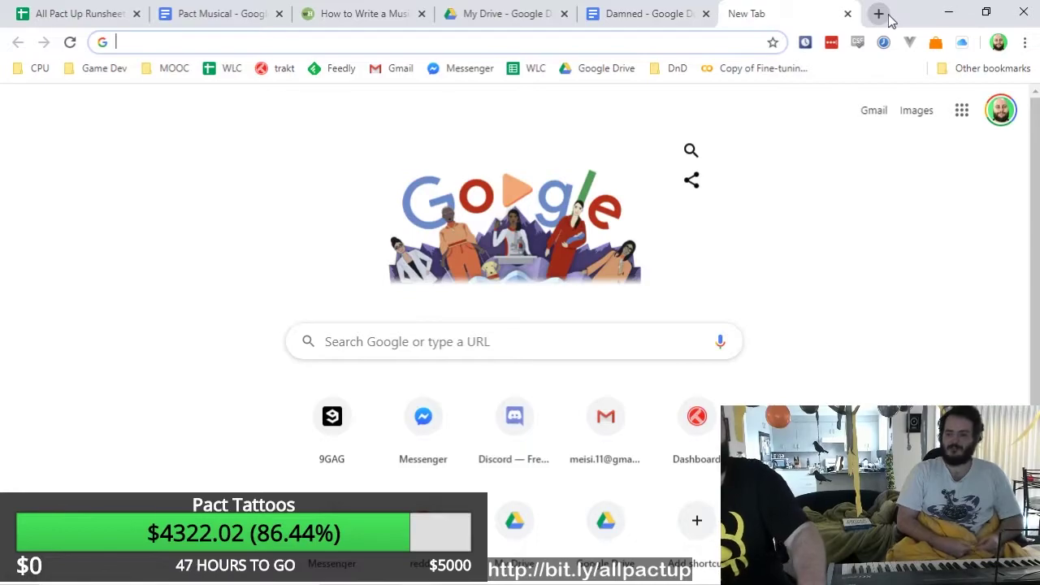
type("pact")
key("Return")
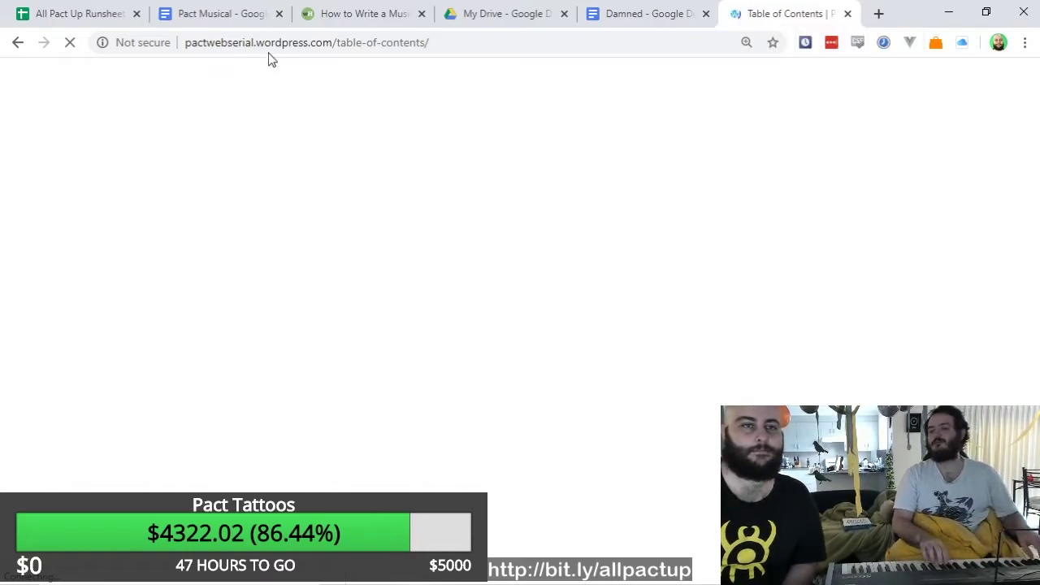
left_click(848, 14)
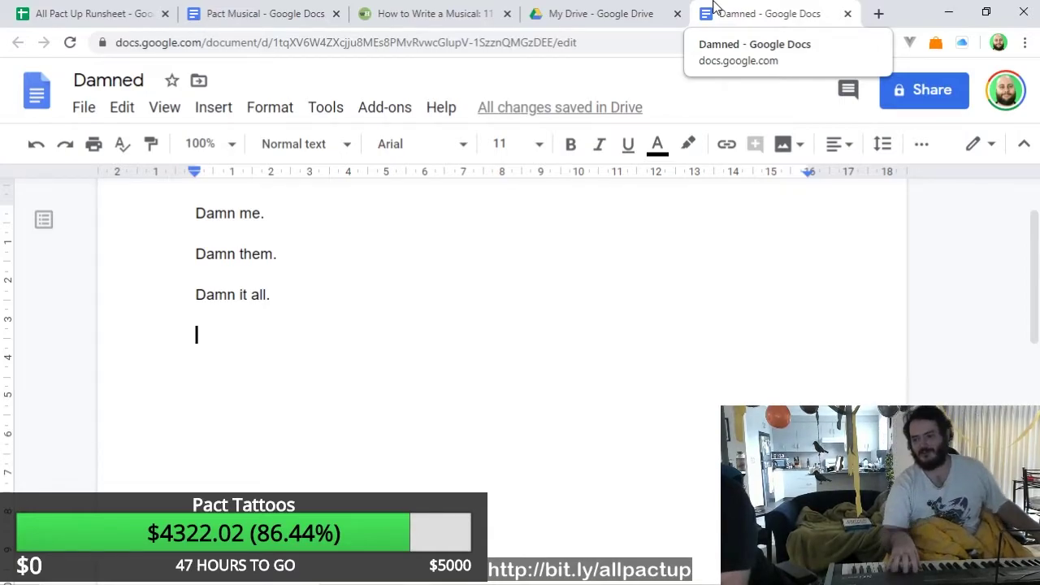
Insert a 'Discordant family chorus.' line above 'Damn me.' and start a 'Molly =' note below it.
key("Up")
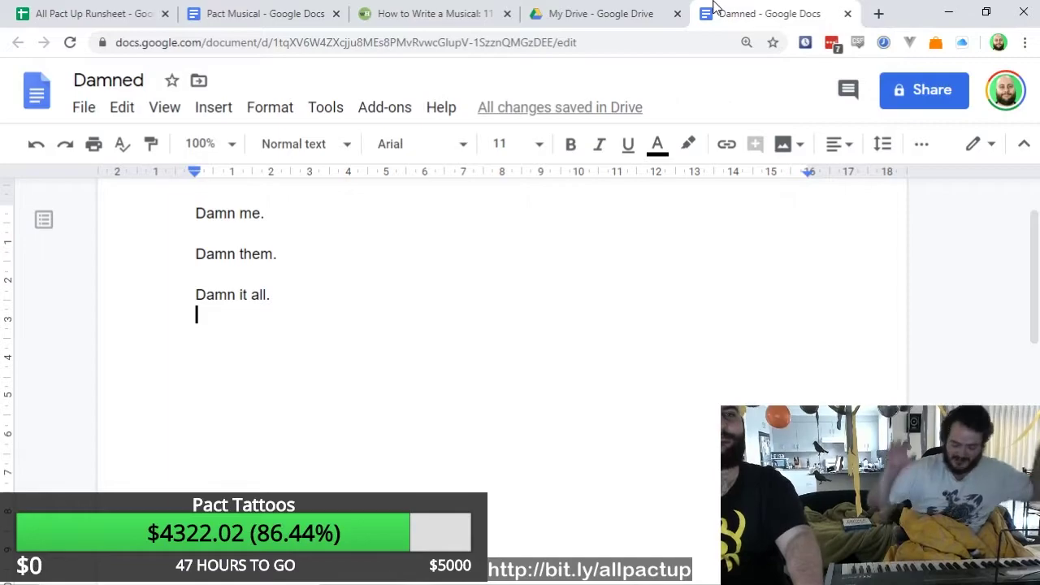
key("Up")
key("Up")
key("Return")
key("Up")
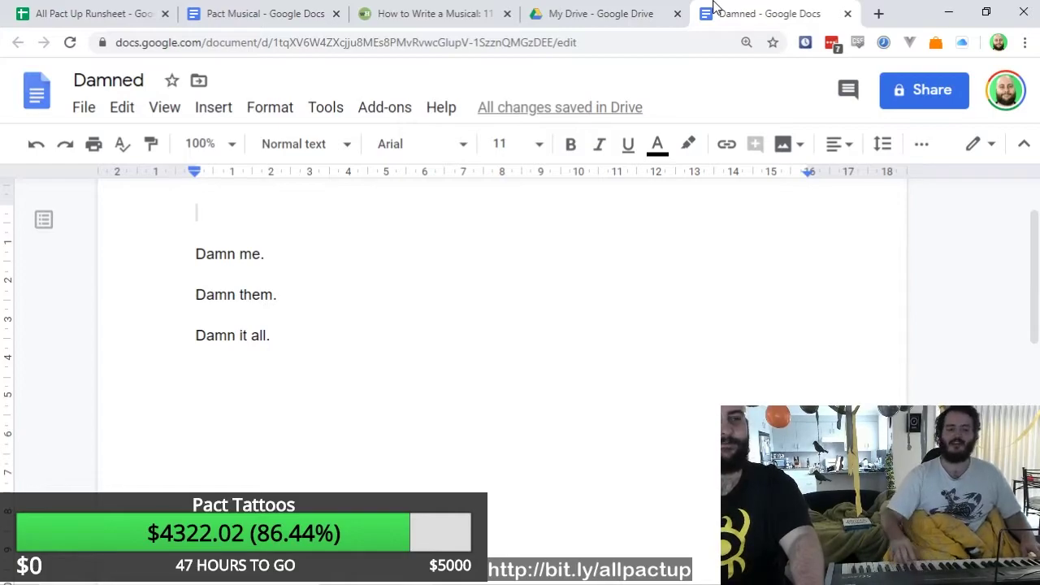
type("Dis")
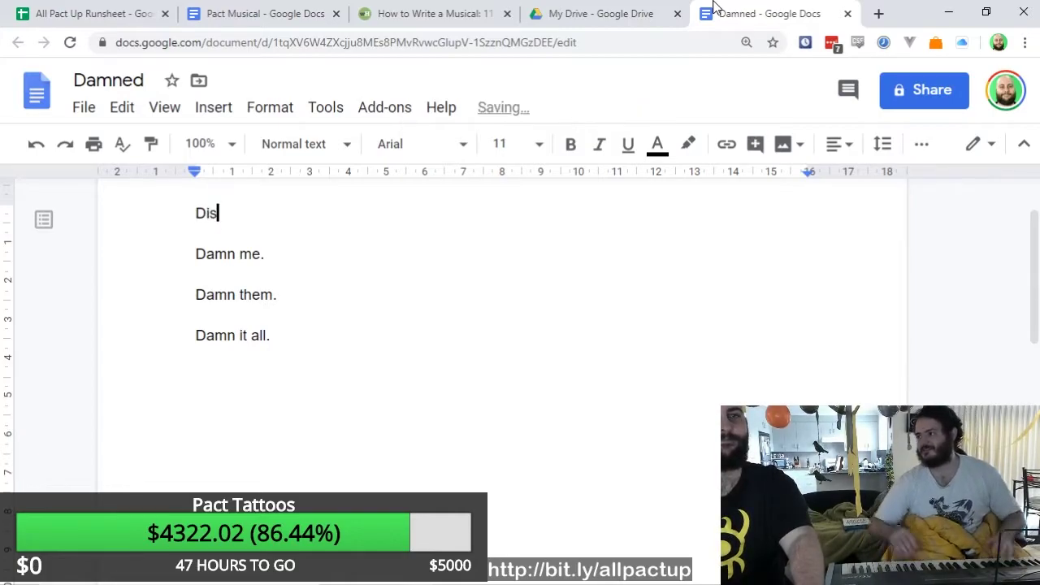
type("cordant")
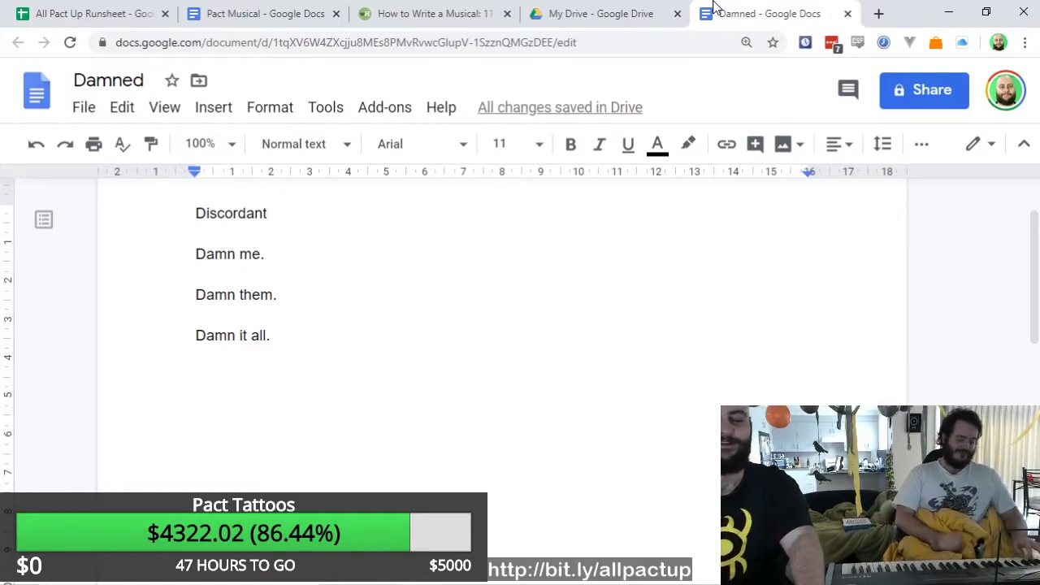
type(" -")
key("BackSpace")
key("BackSpace")
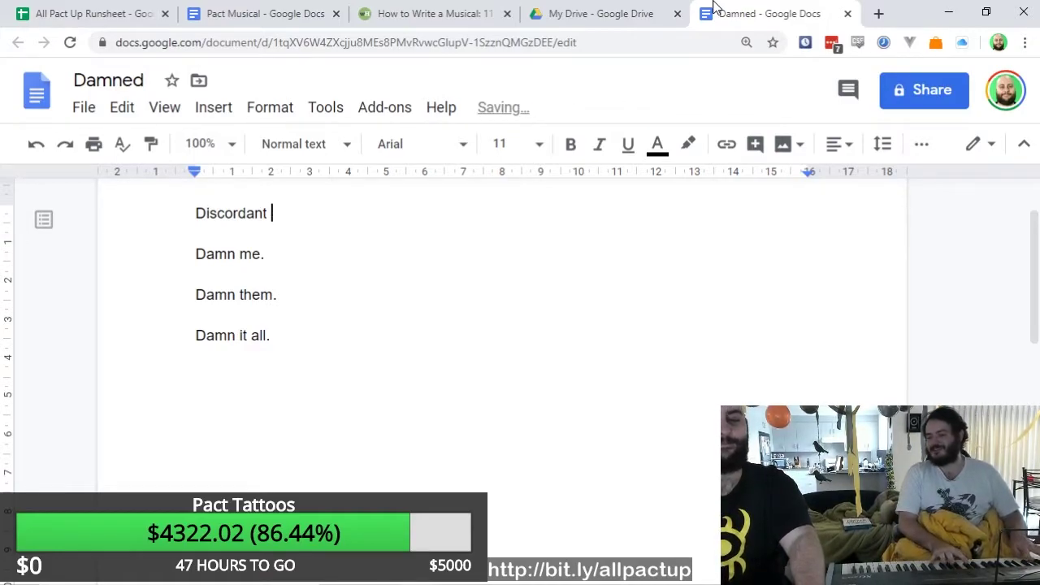
type("family ch")
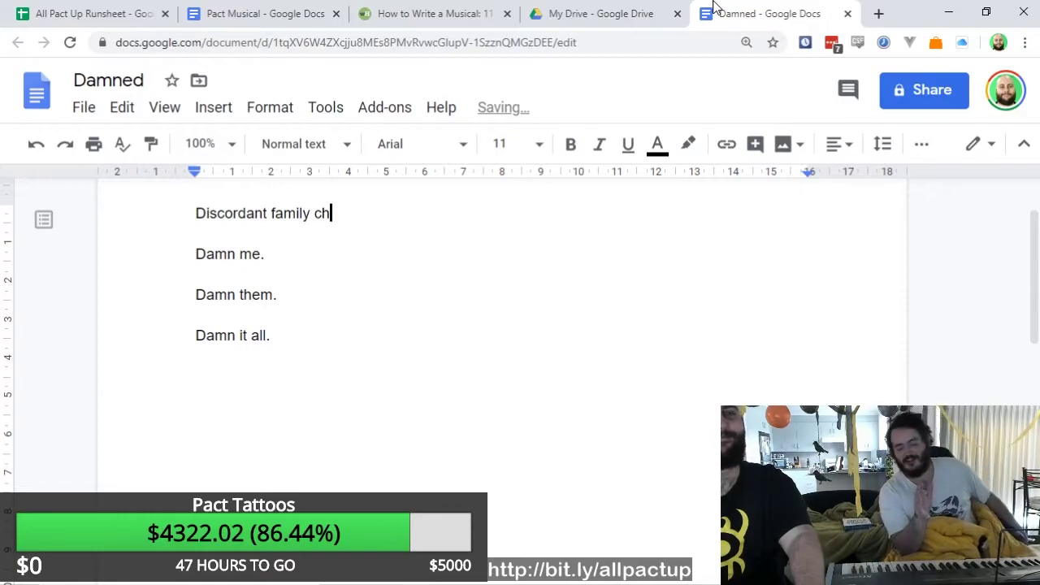
type("orus.")
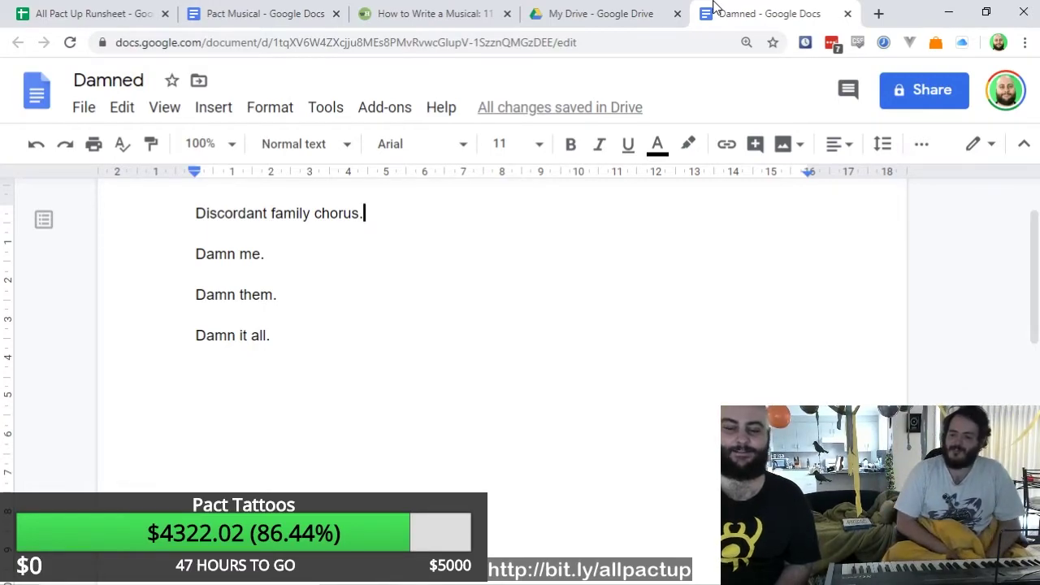
key("Return")
type("Molly =")
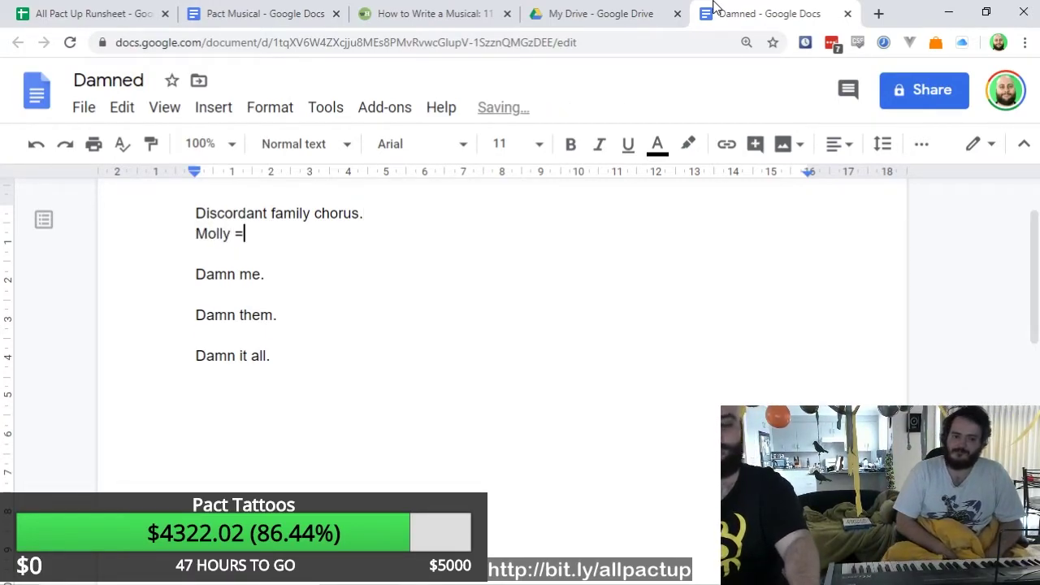
type(" bells")
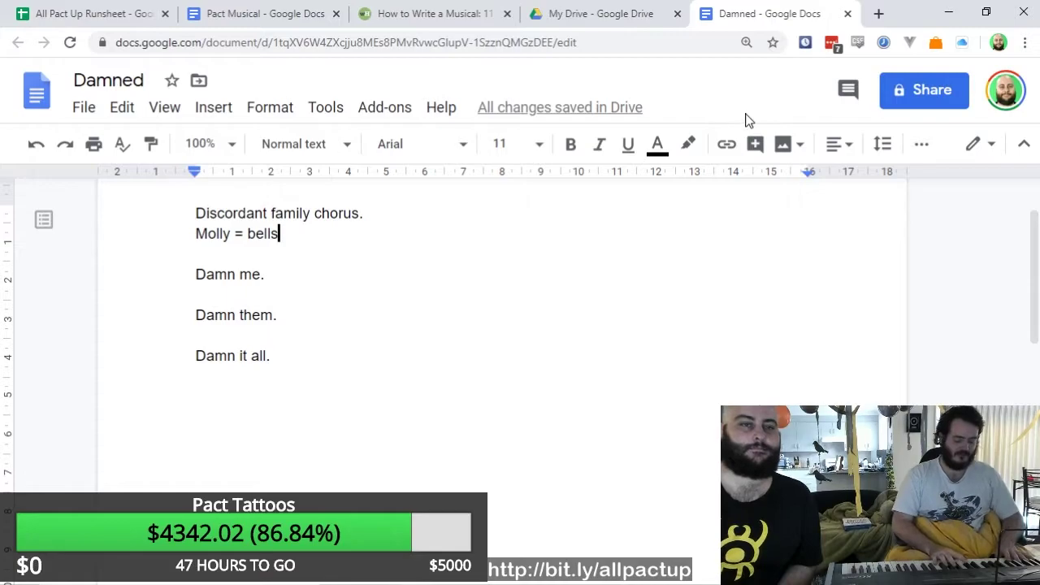
Add an extra blank line between the 'Molly = bells' note and 'Damn me.'.
left_click(397, 251)
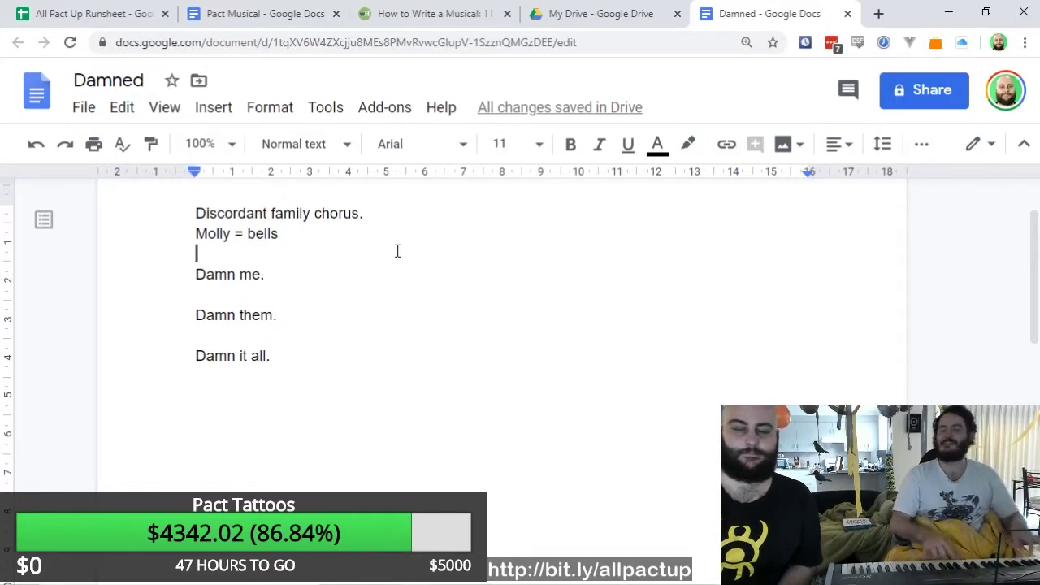
key("Return")
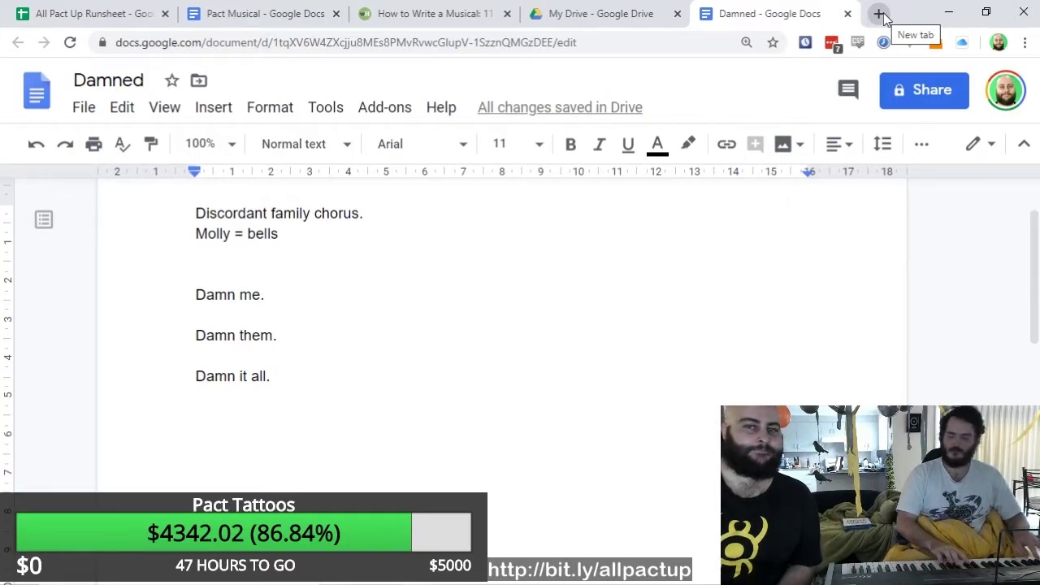
Search Google for 'angry chords' in a new browser tab.
left_click(885, 16)
type("angry ch")
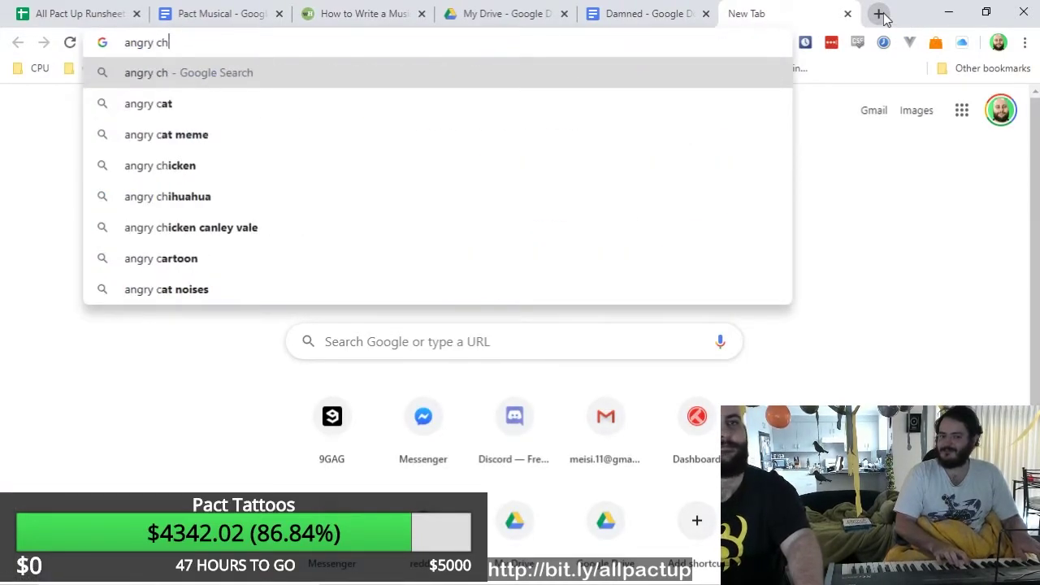
type("oedac")
key("BackSpace")
key("BackSpace")
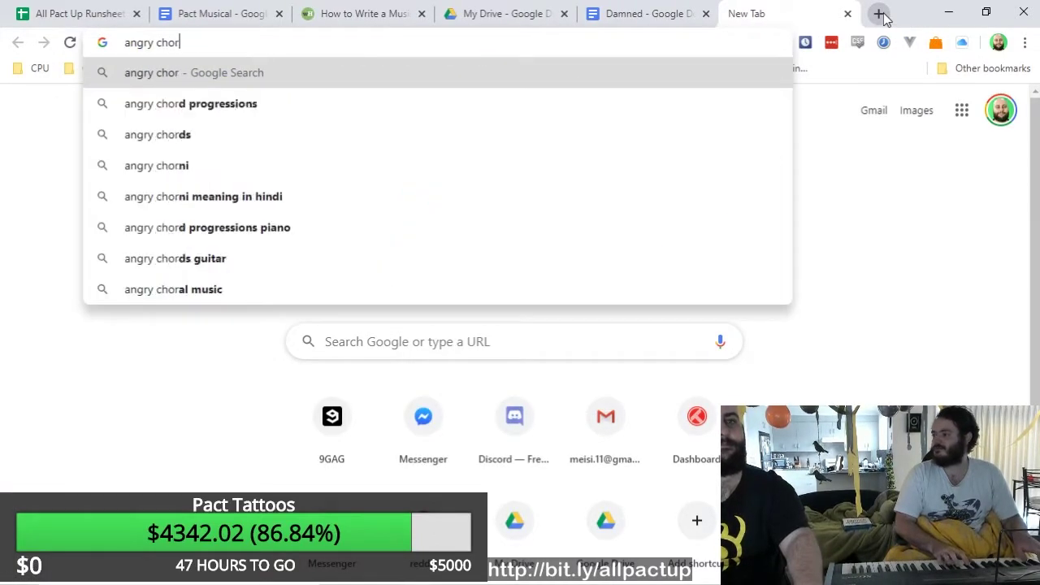
type("s")
key("Return")
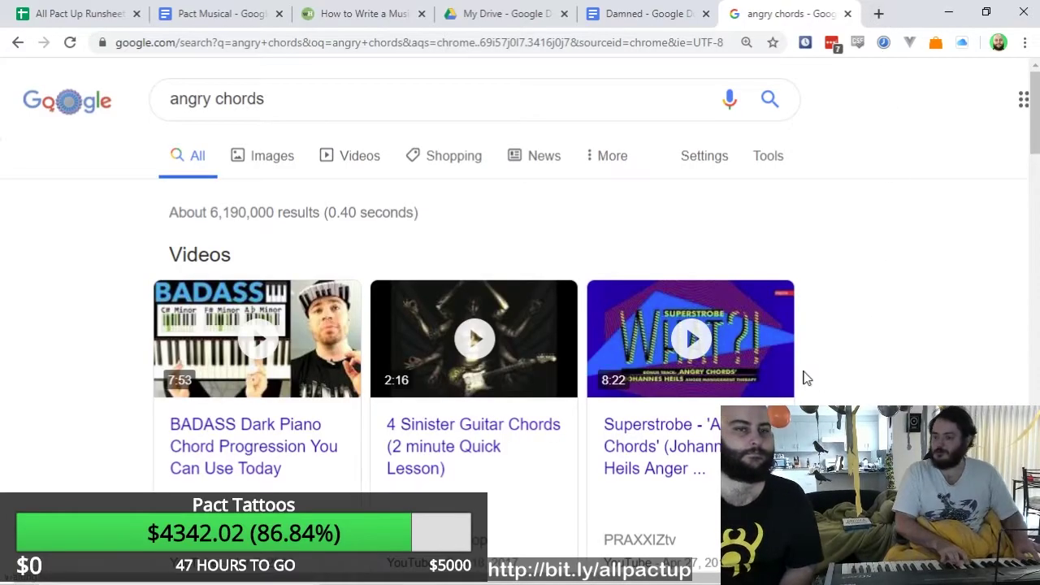
Glance at the Angry Chords forum thread, then open Soundfly's emotions-and-chords article.
scroll(803, 377, "down", 5)
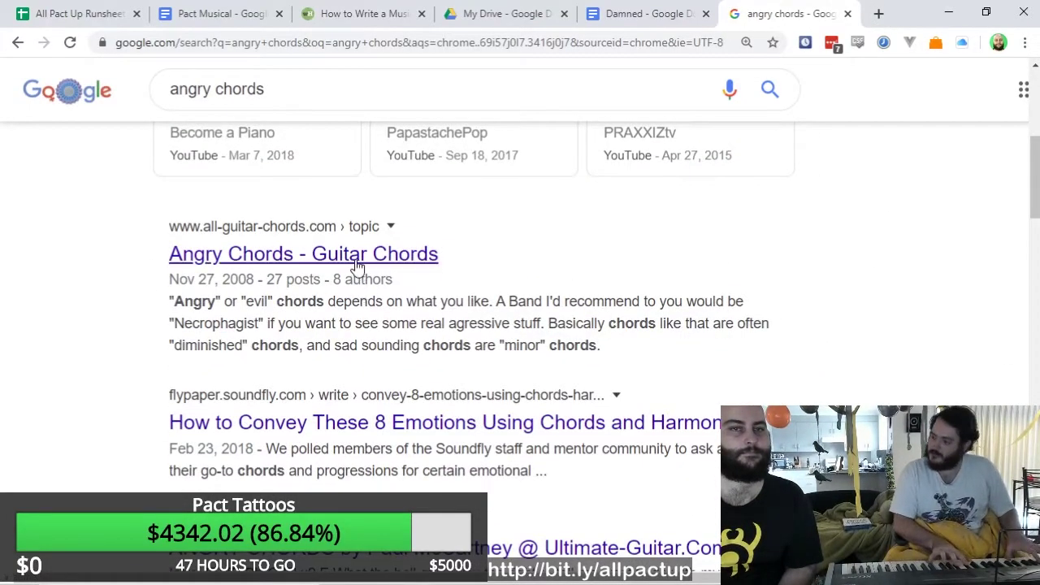
left_click(357, 256)
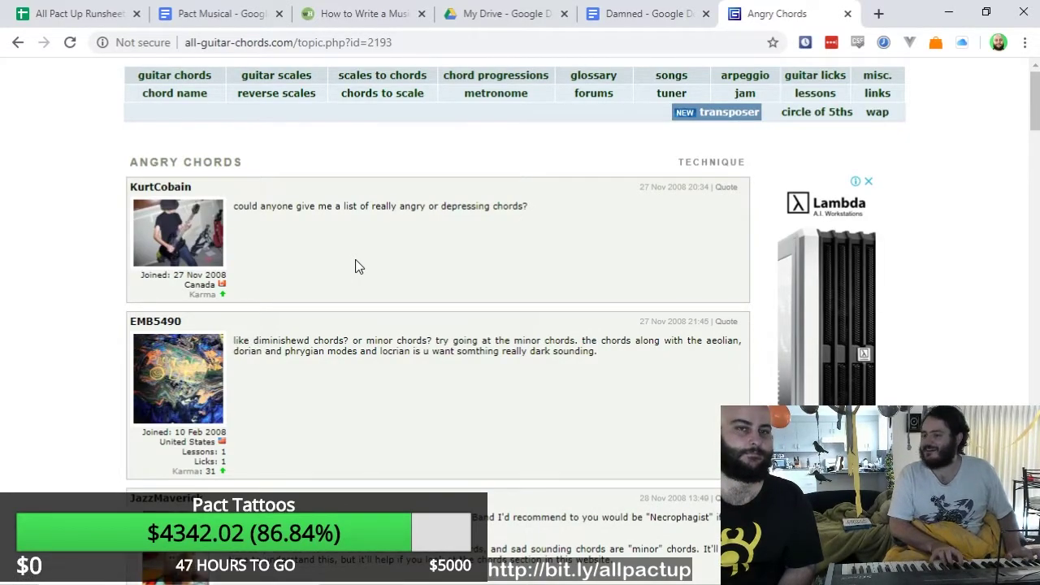
scroll(355, 259, "down", 15)
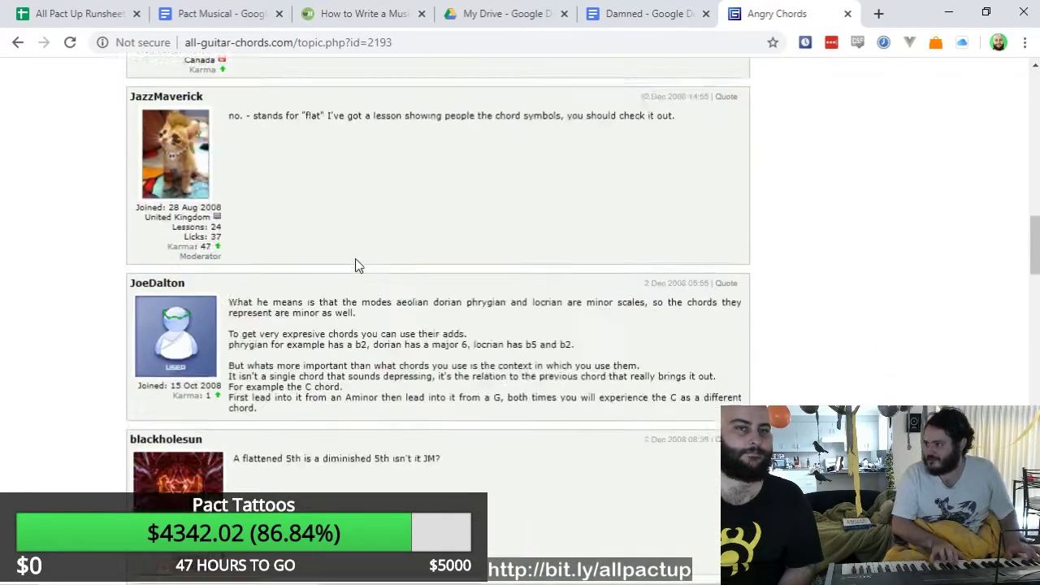
scroll(355, 264, "down", 4)
scroll(355, 264, "up", 3)
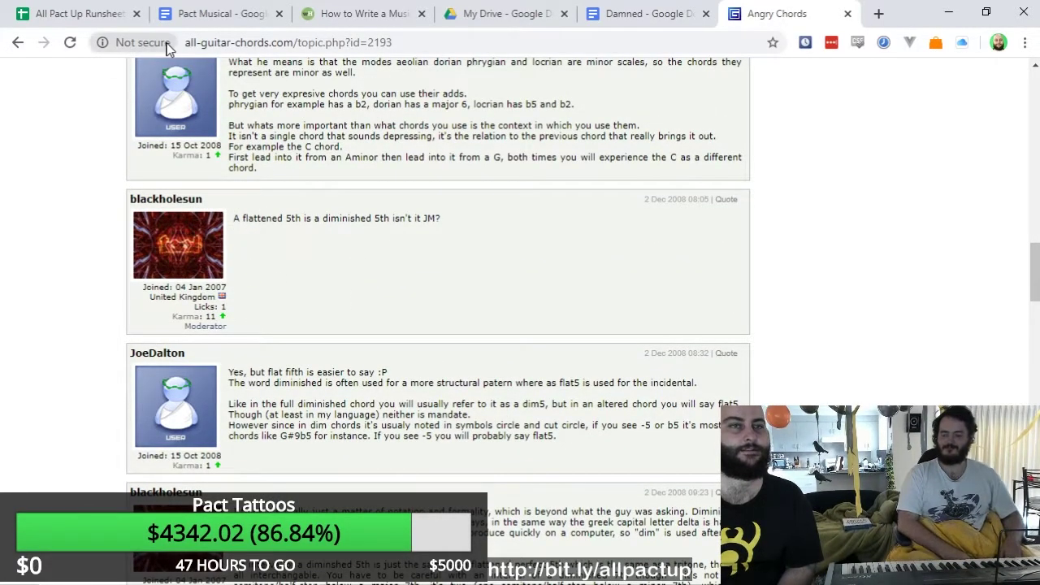
left_click(18, 42)
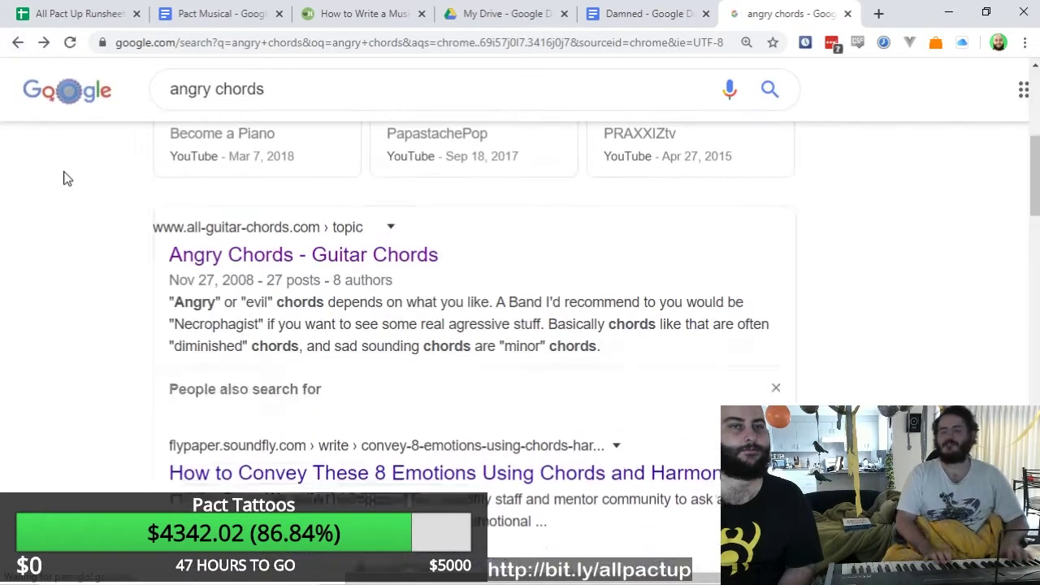
scroll(67, 180, "down", 2)
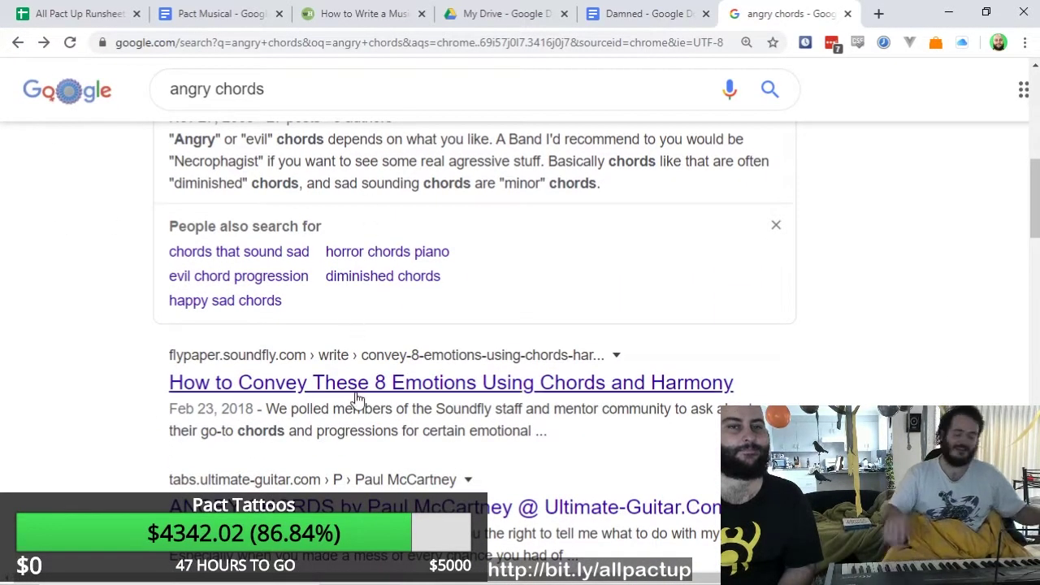
left_click(358, 398)
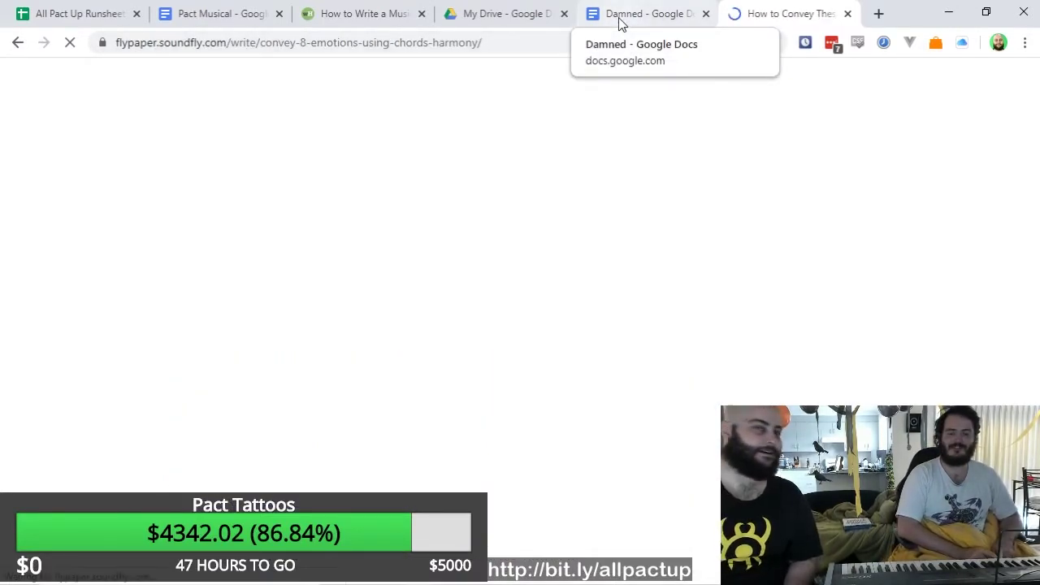
Switch back to the 'Damned - Google Docs' document.
left_click(619, 23)
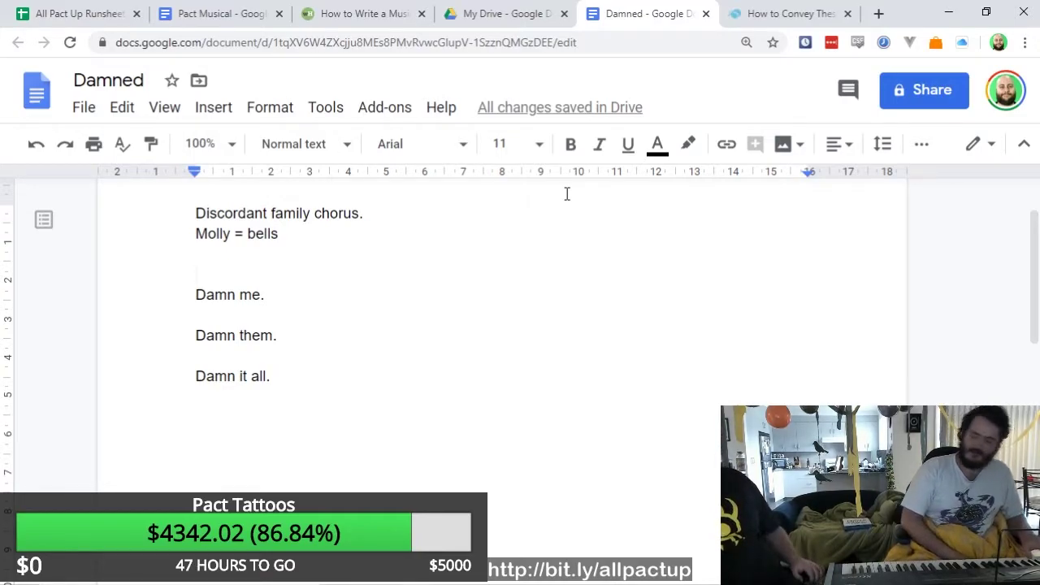
Add 'Chord 1', 'Chord 2 (the second one)' and 'Chord number three - not 4' under the lyrics.
key("Down")
key("Down")
type("Chord 1")
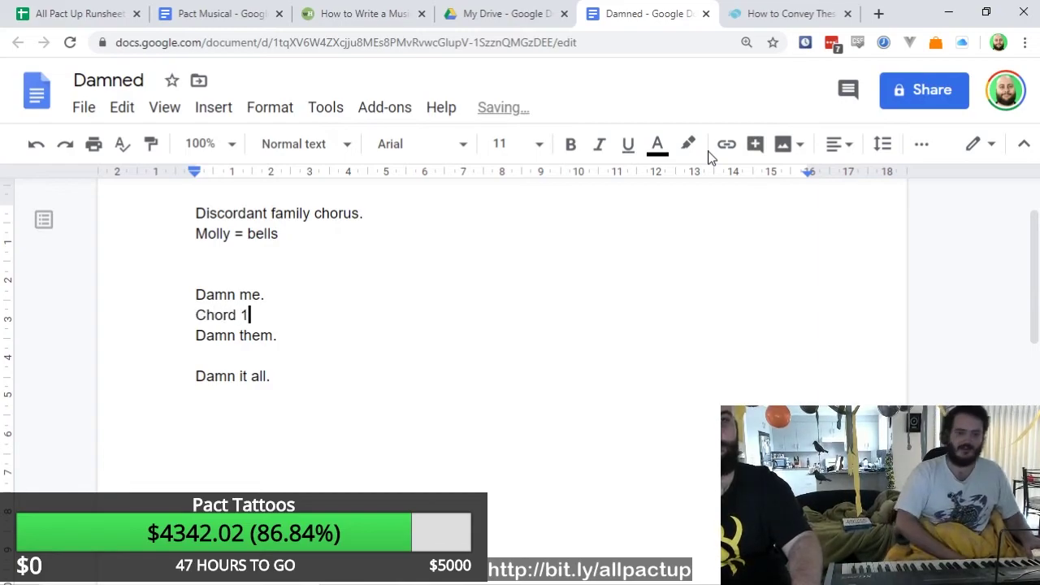
key("Down")
key("Down")
type("Chord 2 ")
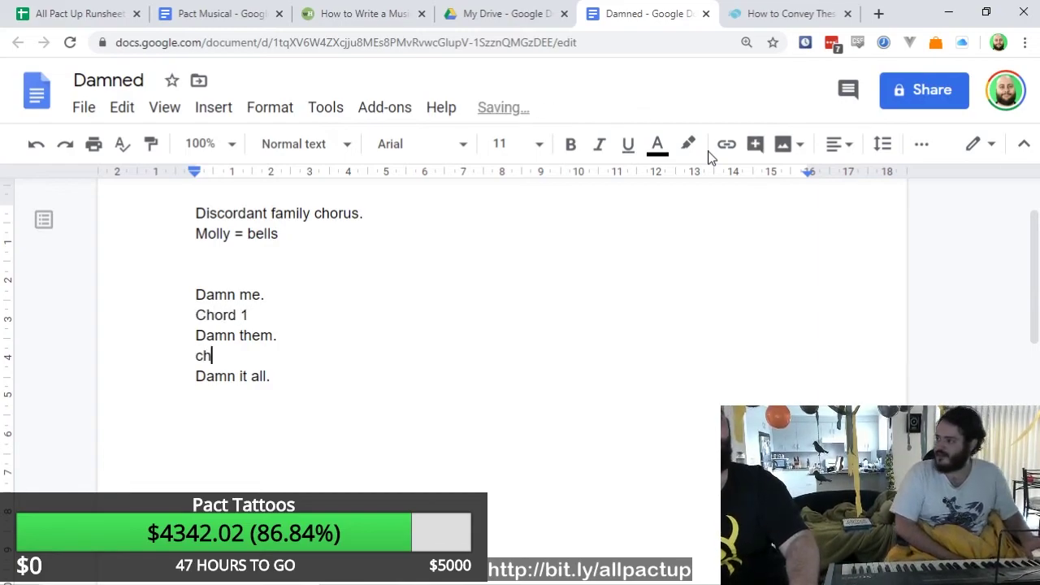
type("(the s")
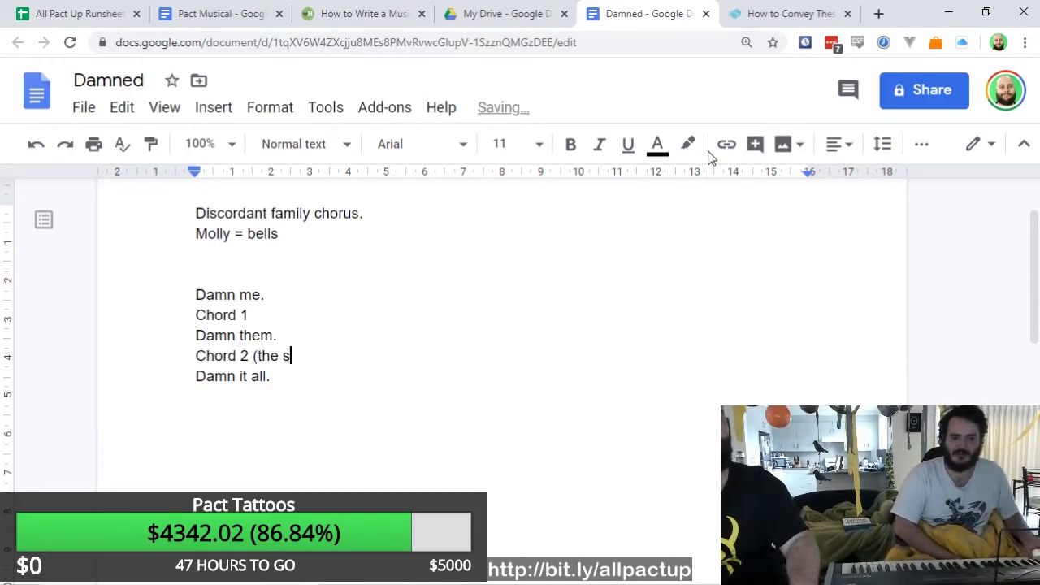
type("econd one)")
key("Down")
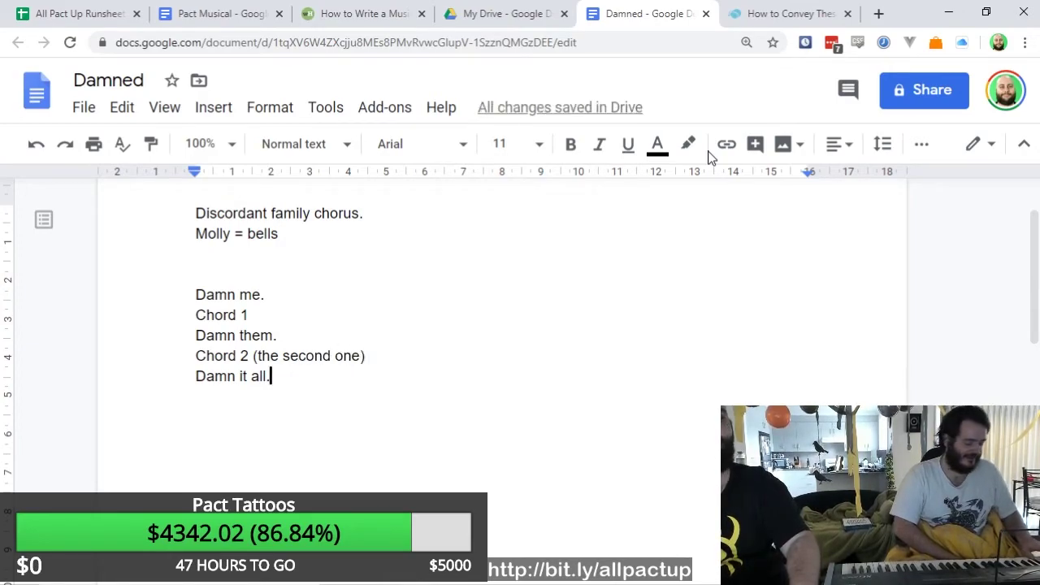
key("Down")
type("Chor")
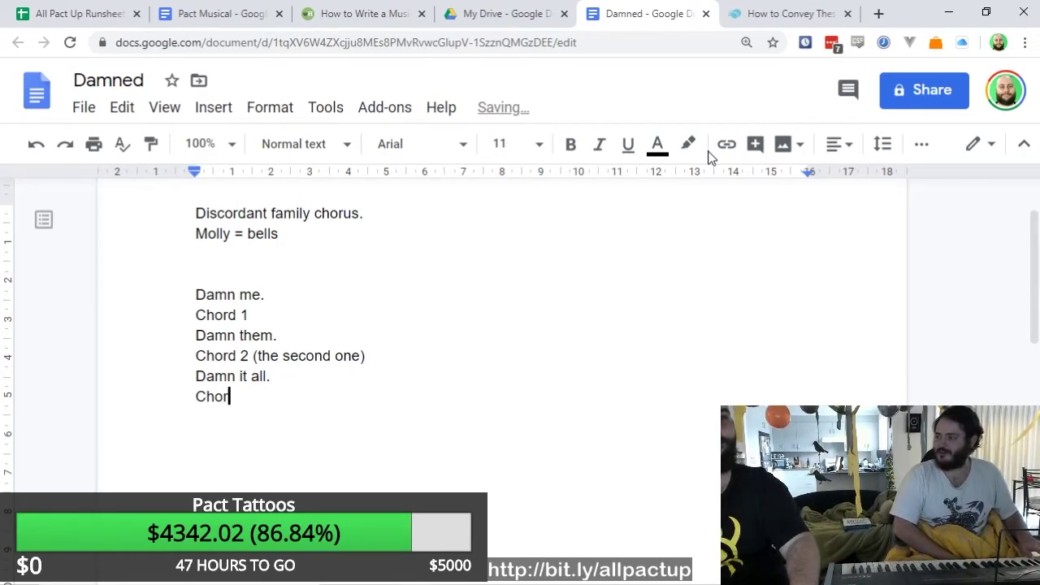
type("d num")
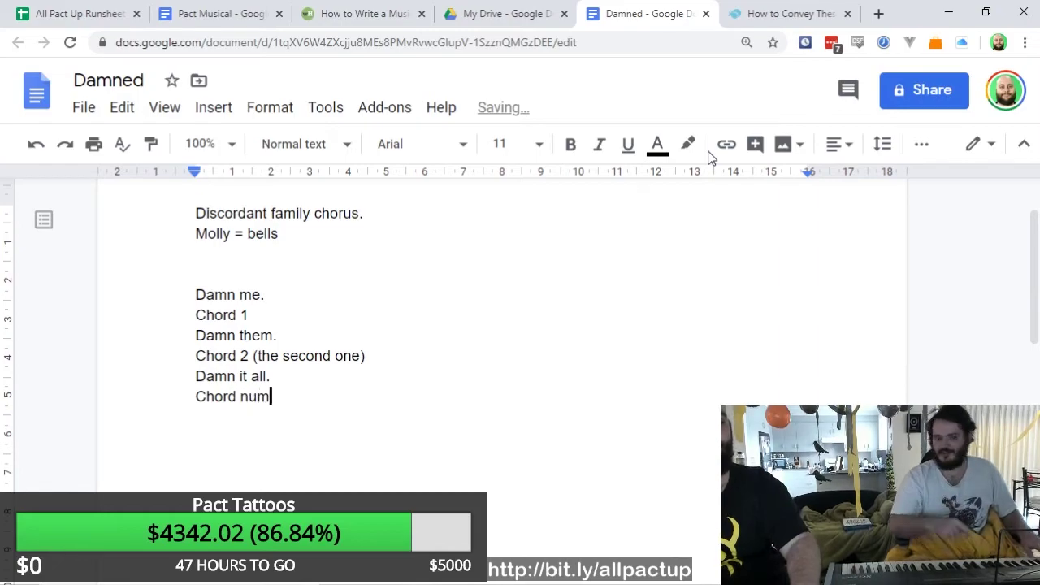
type("ber three")
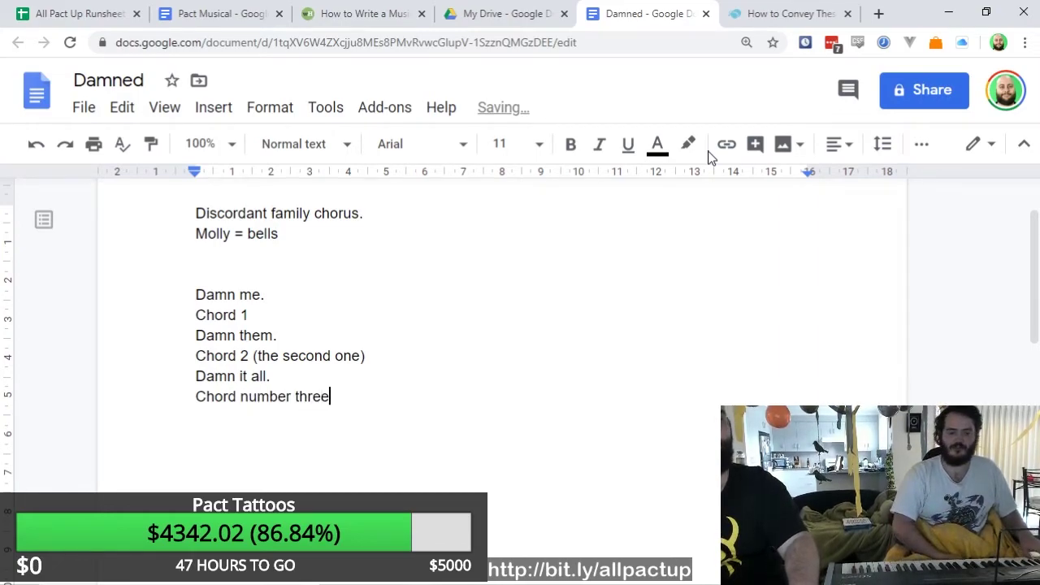
type(" - not 5")
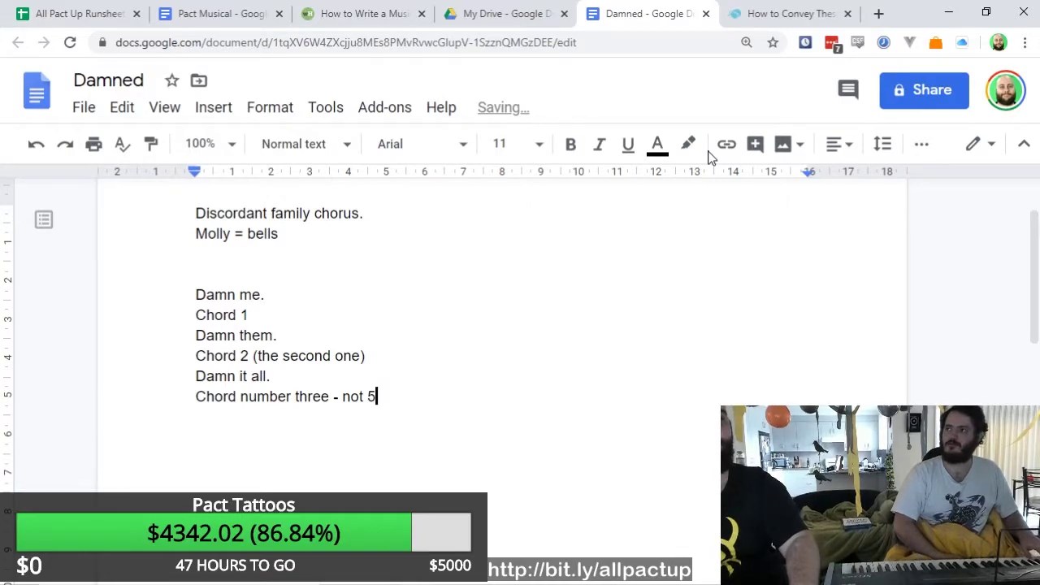
key("BackSpace")
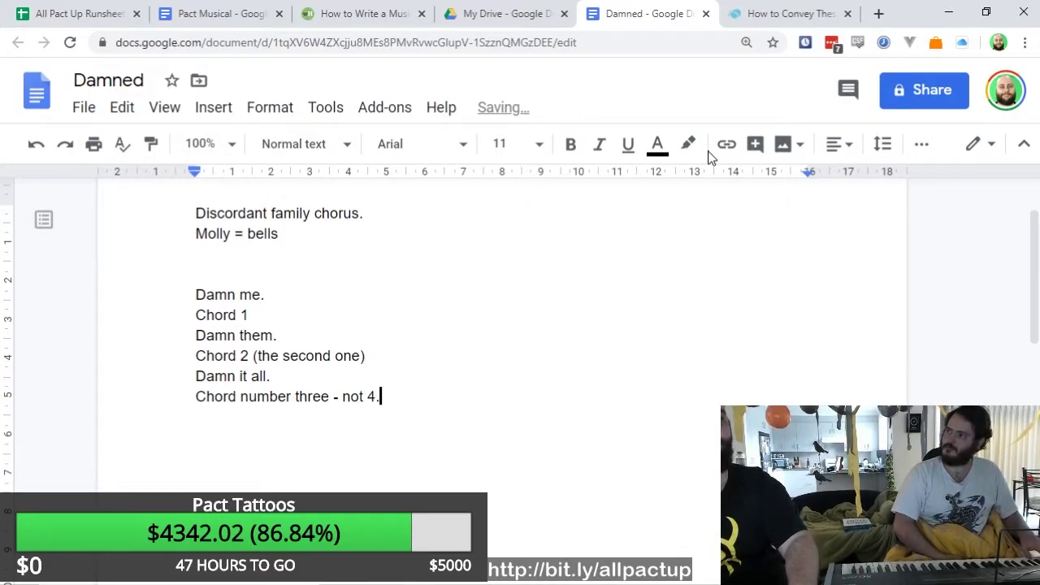